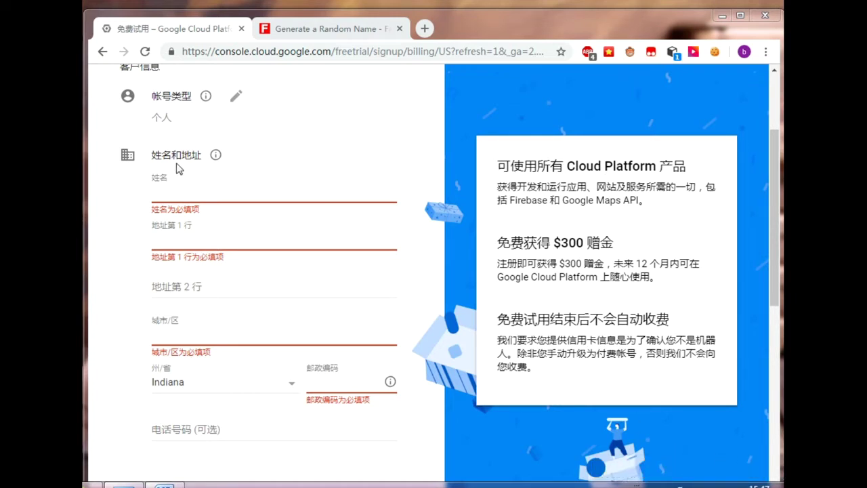
Step: Switch to the Fake Name Generator tab to get the identity details
left_click(306, 31)
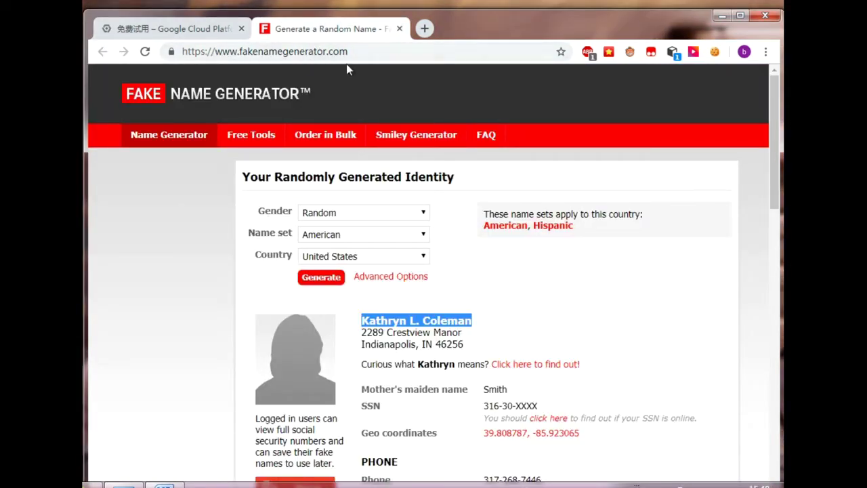
Step: Copy the generated full name into the billing form's name field
left_click(478, 296)
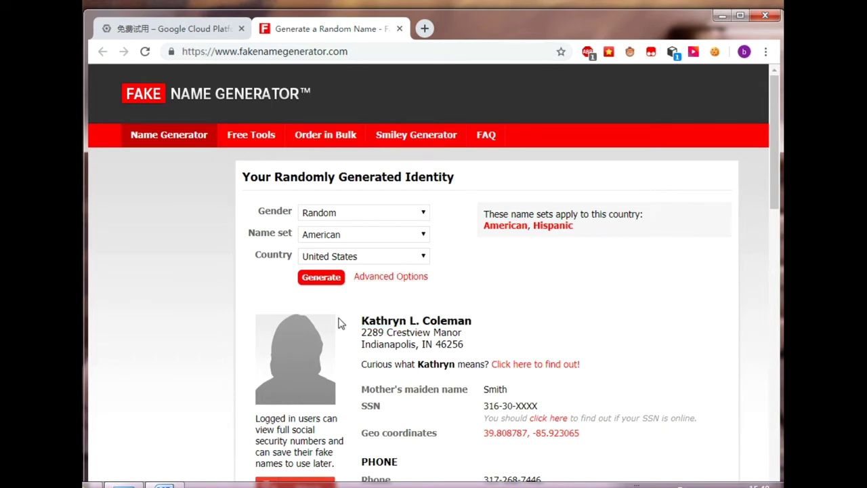
left_click_drag(363, 319, 485, 325)
key("ctrl+c")
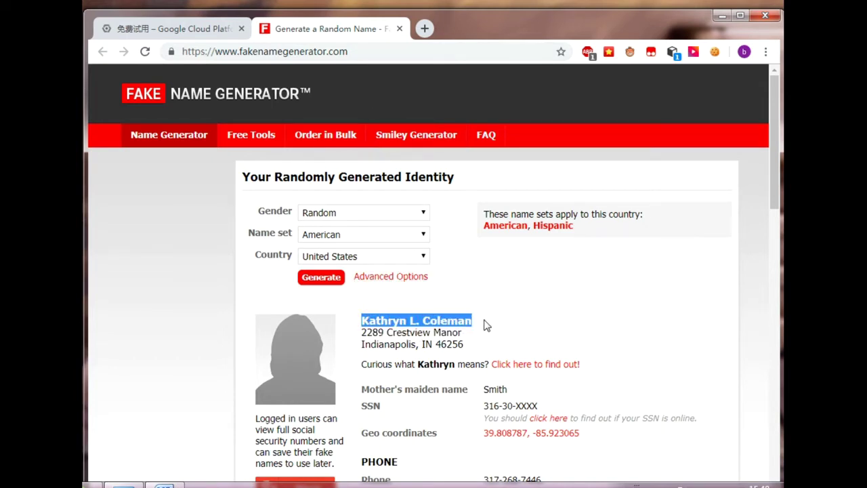
left_click(177, 28)
left_click(205, 196)
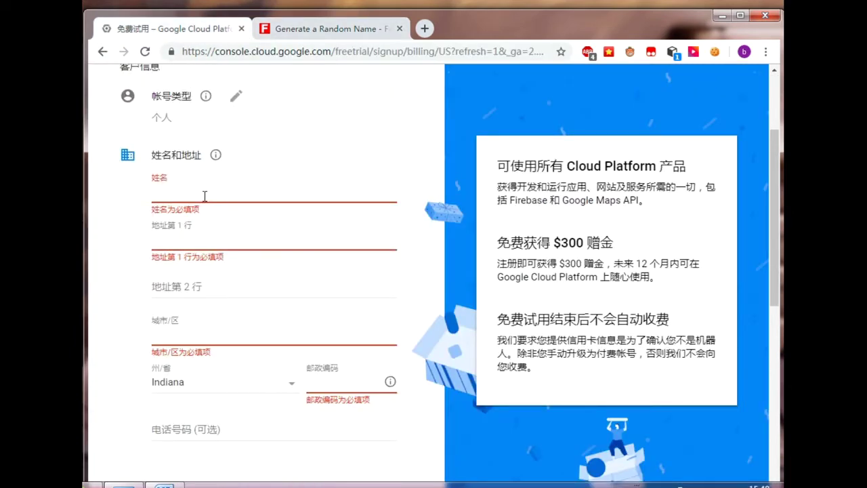
key("ctrl+v")
Step: Paste the generated street address into address line 1
left_click(325, 28)
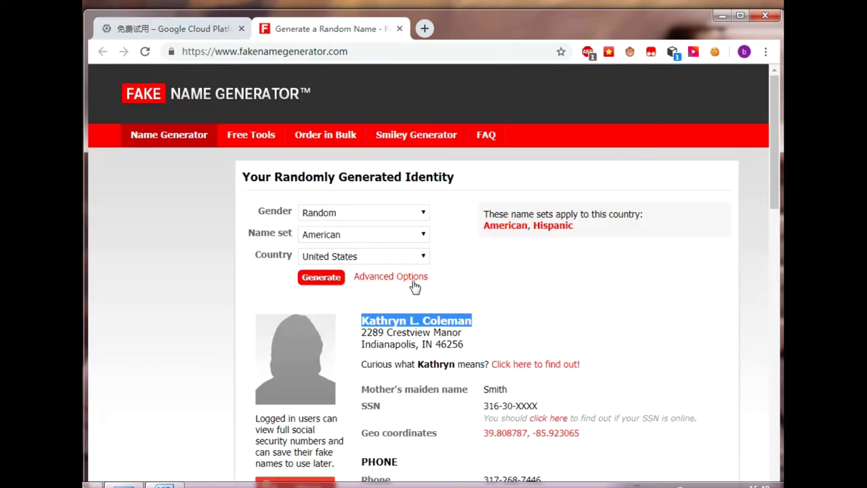
left_click_drag(363, 332, 475, 349)
key("ctrl+c")
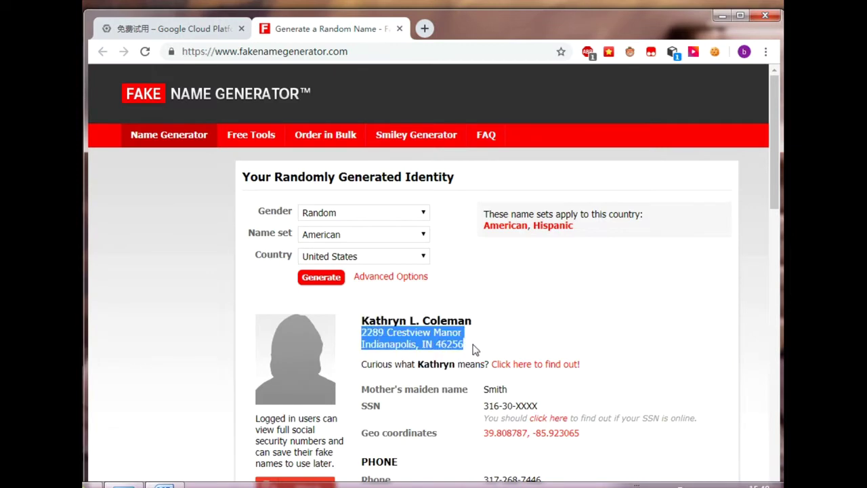
left_click(170, 28)
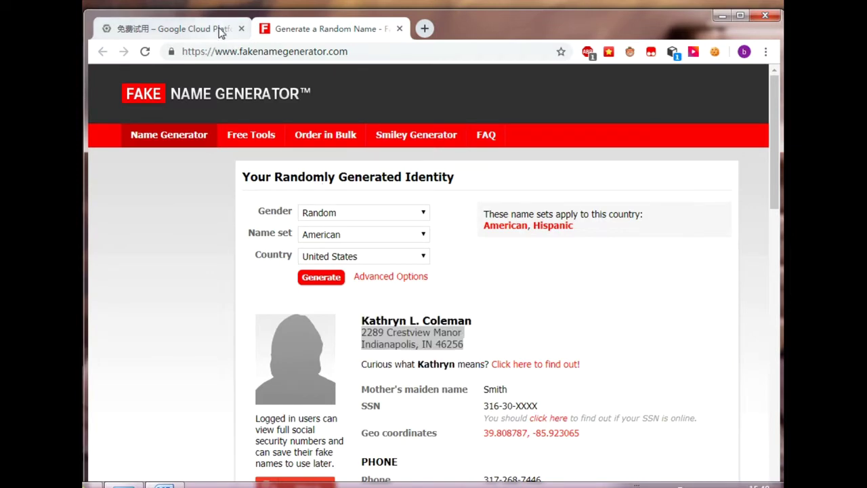
left_click(218, 240)
key("ctrl+v")
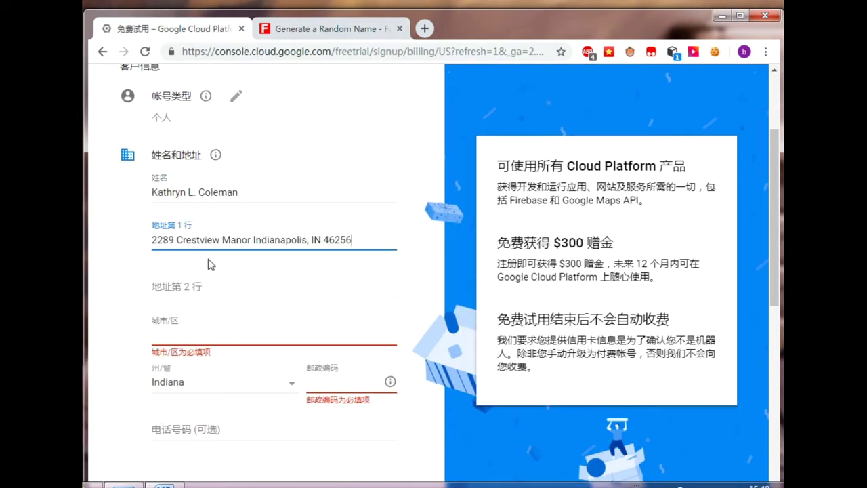
left_click(112, 313)
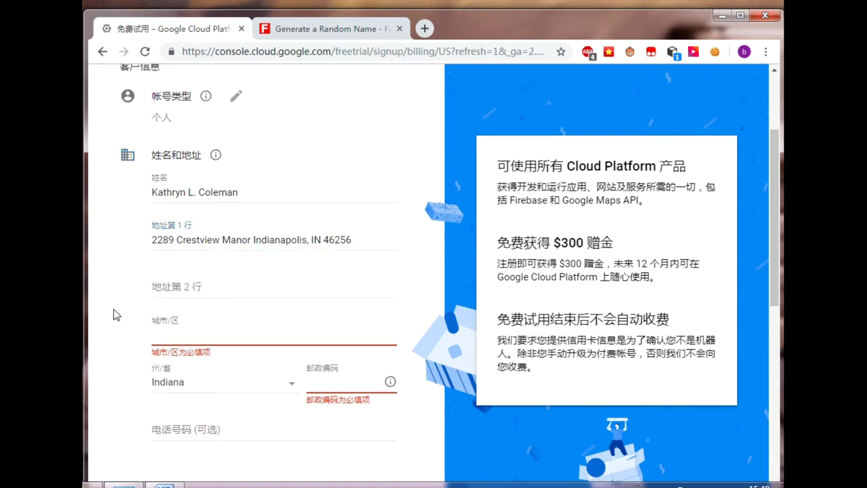
Step: Fill the city field with the generated city name
left_click(312, 29)
left_click(392, 352)
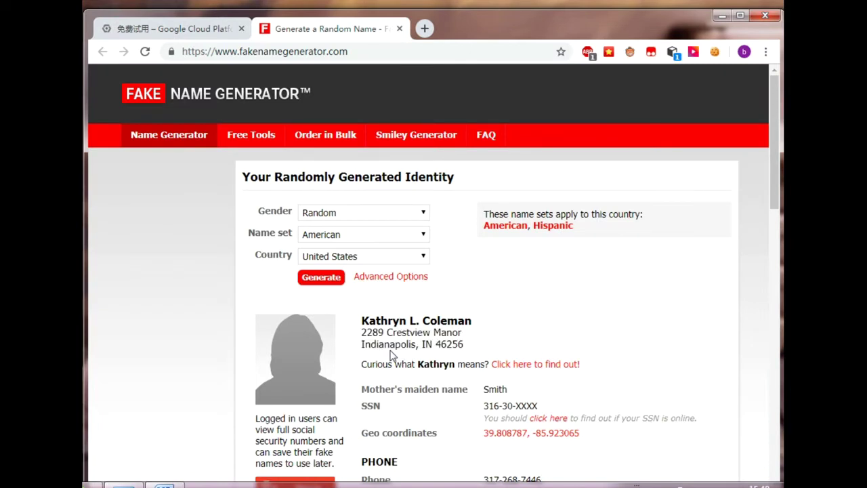
double_click(388, 346)
key("ctrl+c")
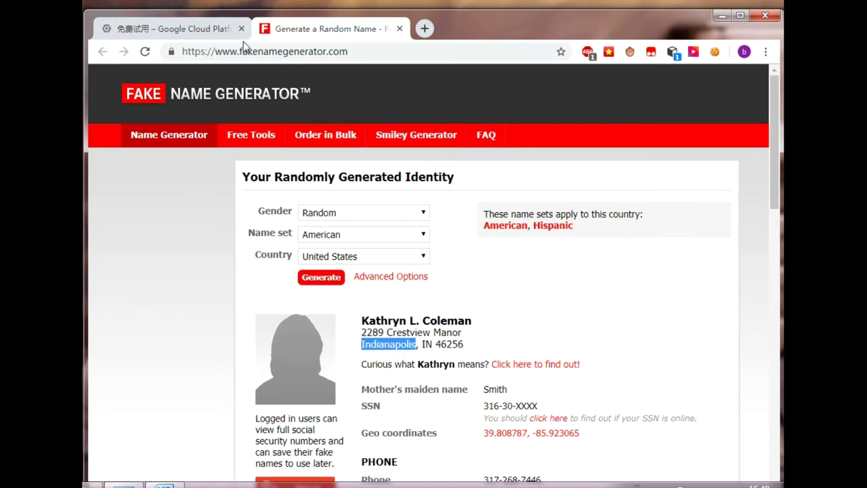
left_click(196, 29)
left_click(198, 337)
key("ctrl+v")
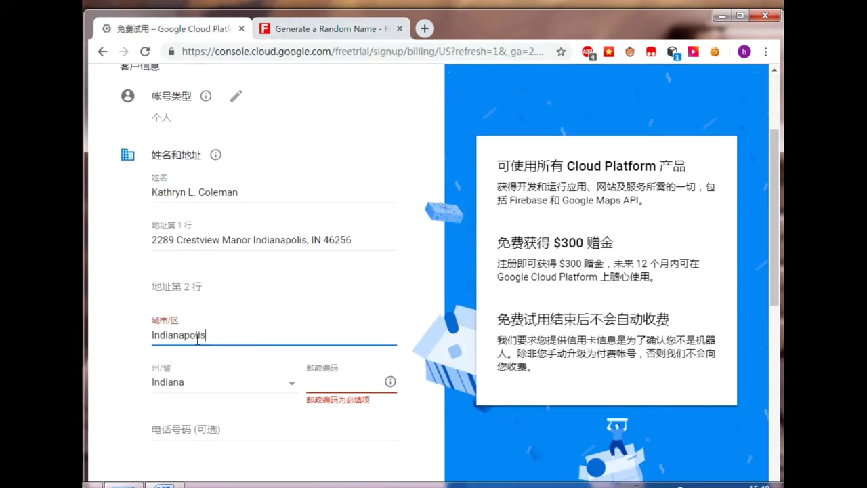
Step: Keep Indiana as the state and paste the generated ZIP code
left_click(187, 383)
left_click(187, 389)
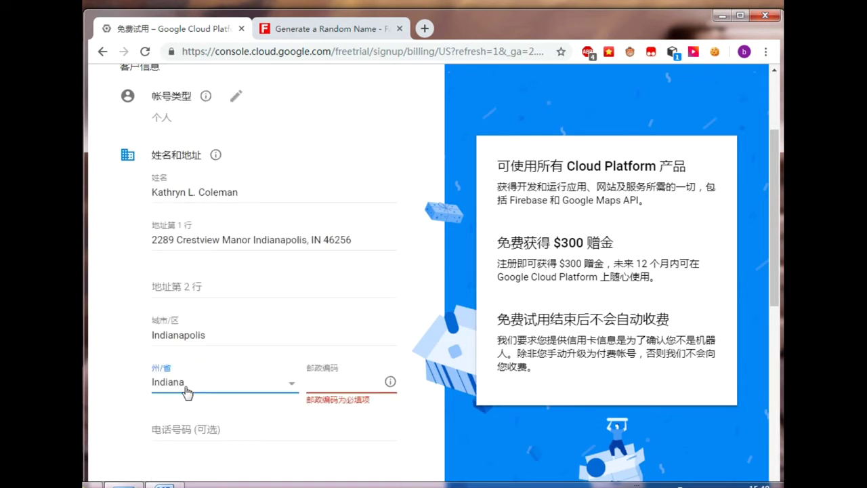
left_click(330, 385)
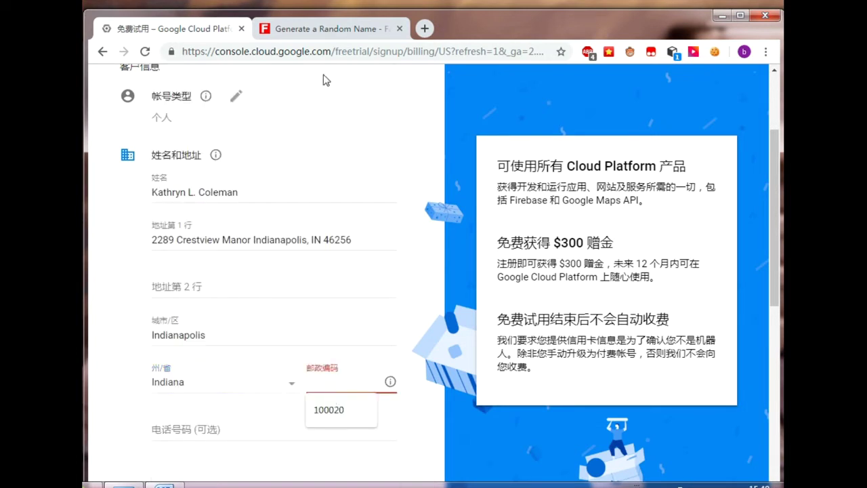
left_click(325, 28)
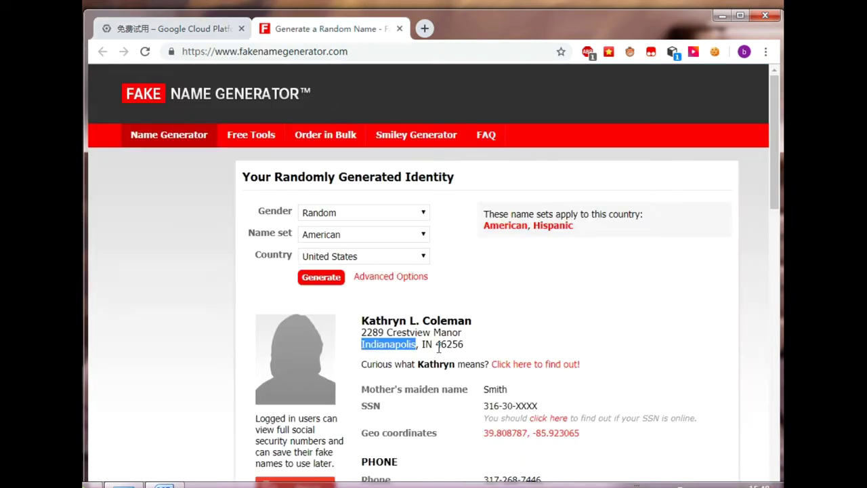
left_click_drag(437, 345, 469, 352)
key("ctrl+c")
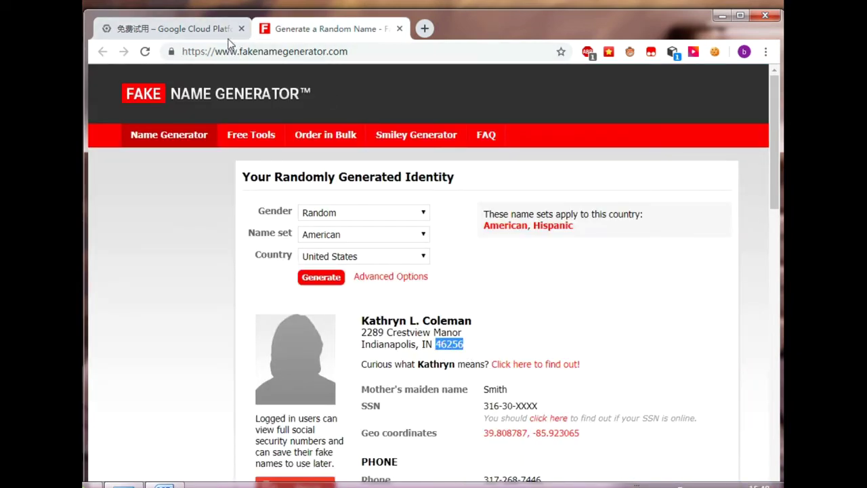
left_click(231, 30)
key("ctrl+v")
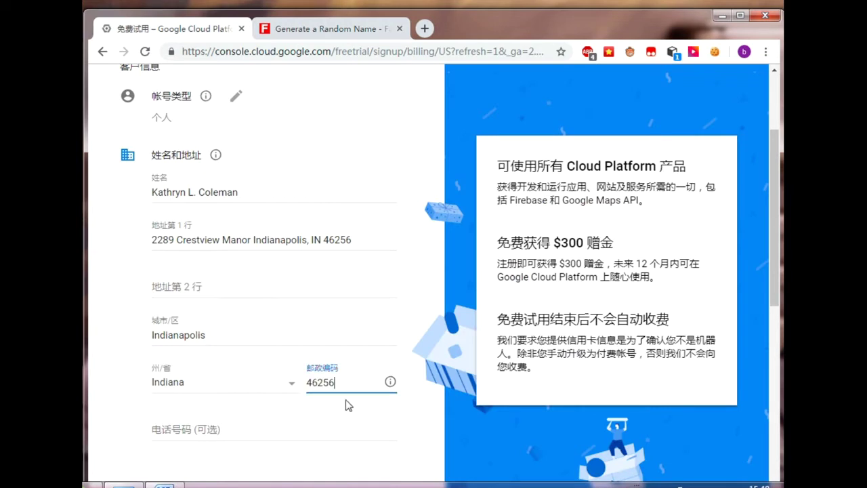
left_click(164, 425)
Step: Leave the phone number blank and choose credit or debit card payment
scroll(111, 407, "down", 2)
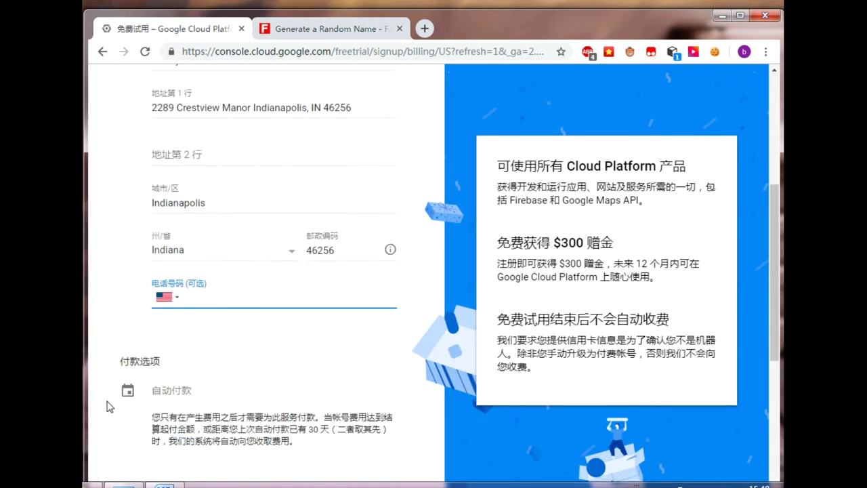
left_click(124, 339)
scroll(125, 339, "down", 3)
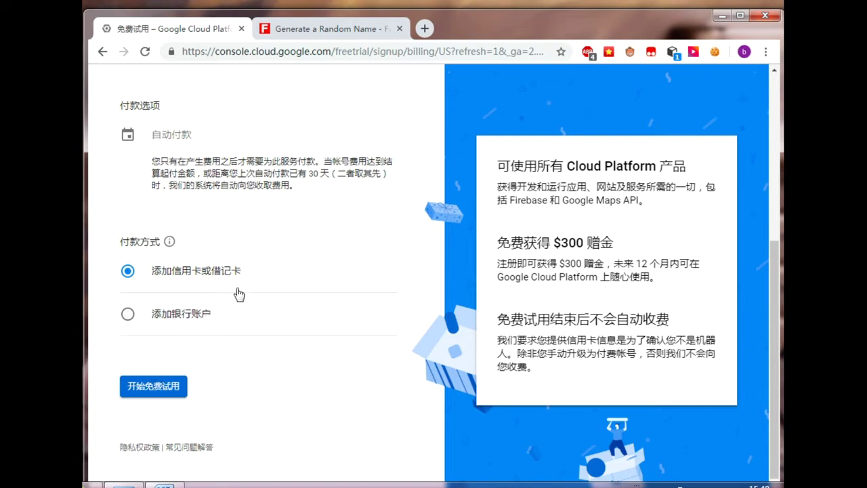
left_click(235, 289)
Step: Delete the prefilled cardholder name, leaving the card details empty
scroll(246, 328, "down", 2)
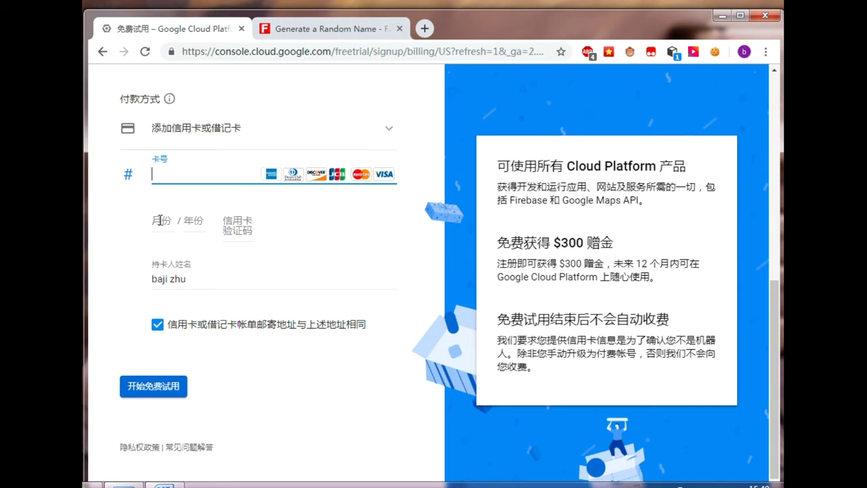
left_click_drag(193, 279, 141, 277)
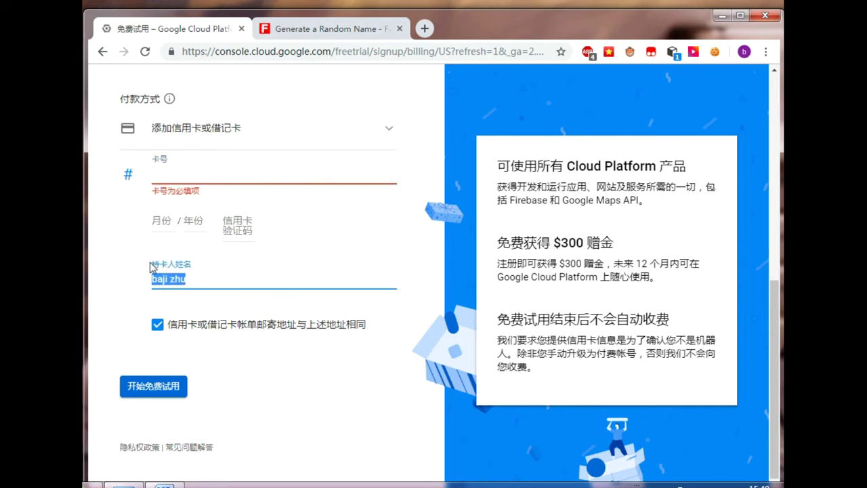
key("BackSpace")
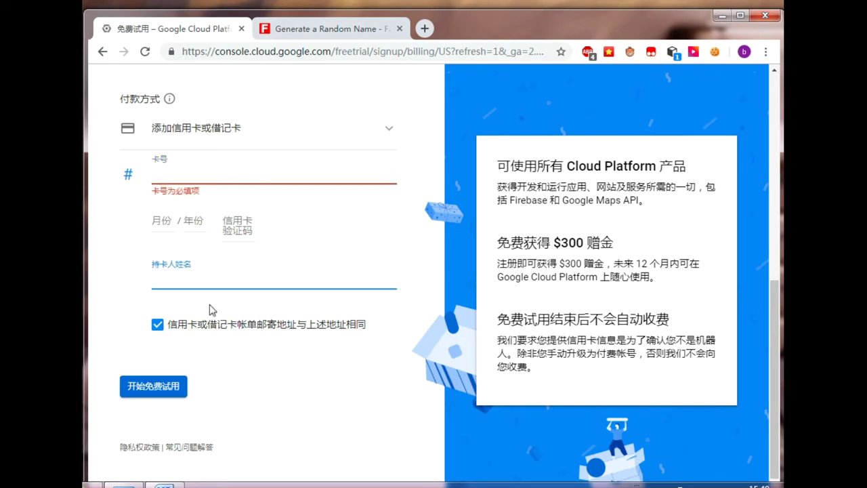
left_click(180, 278)
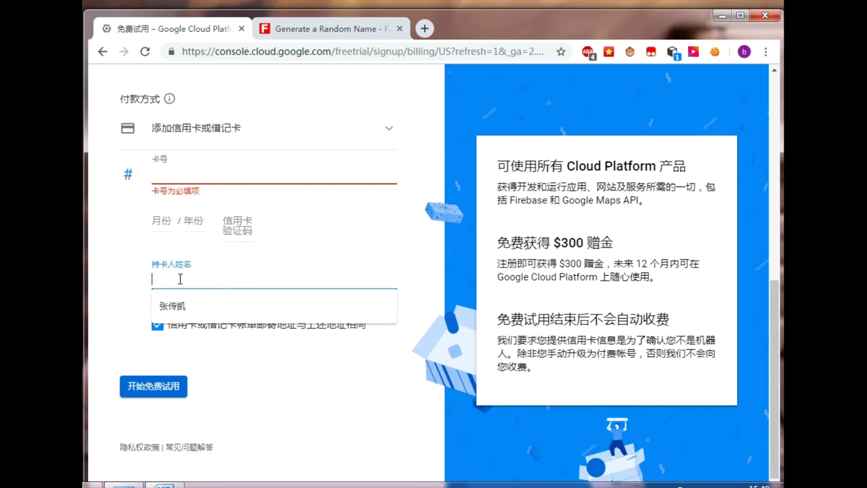
left_click(143, 263)
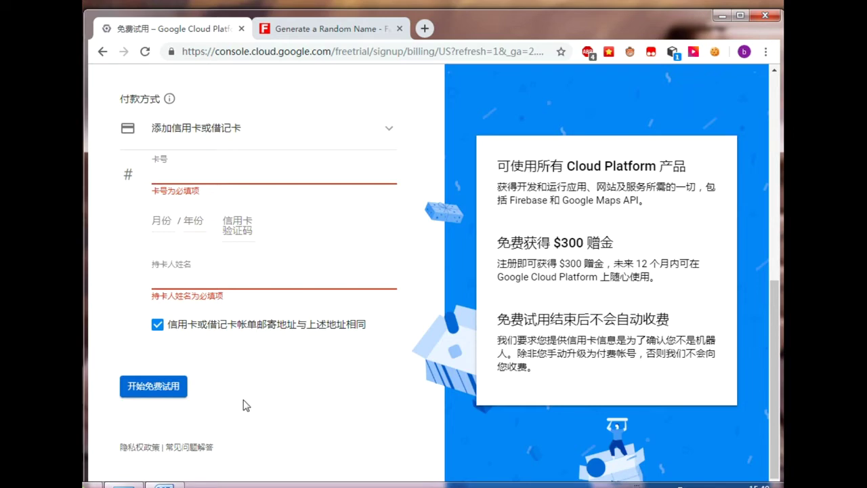
scroll(246, 406, "up", 8)
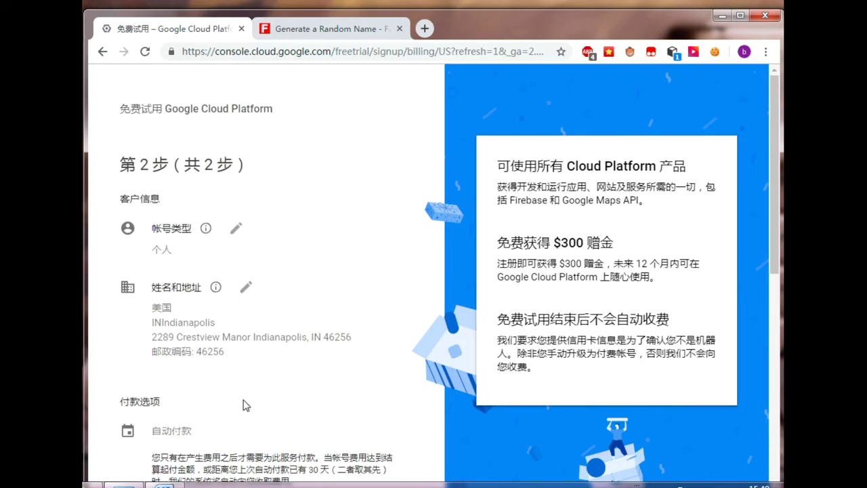
scroll(246, 405, "down", 7)
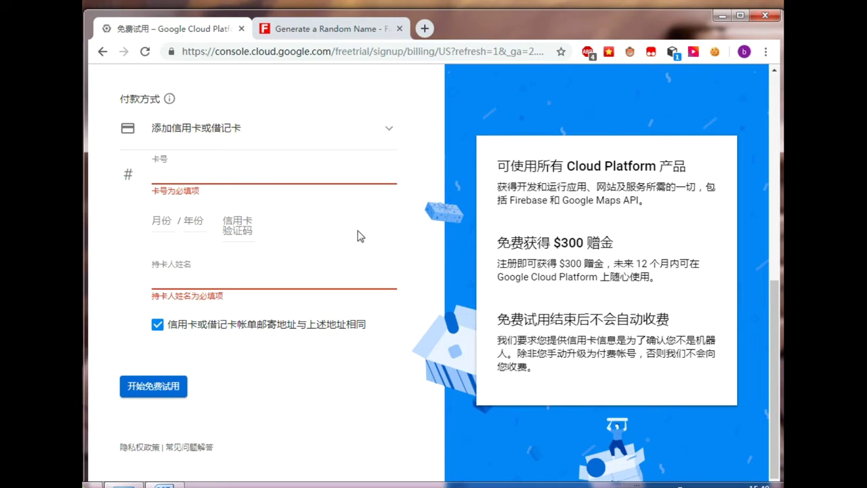
scroll(386, 373, "up", 6)
scroll(386, 373, "down", 6)
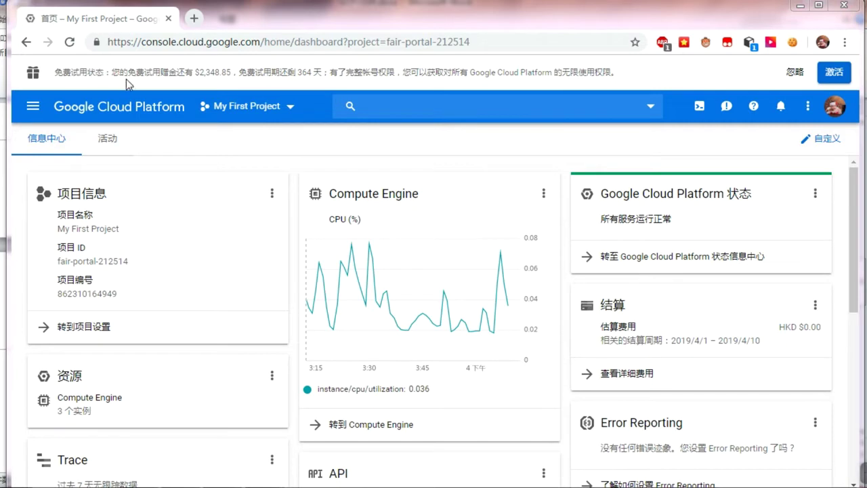
Step: Check the banner's $2,348.85 credit and 364 days left, then open the navigation menu
left_click_drag(149, 78, 216, 89)
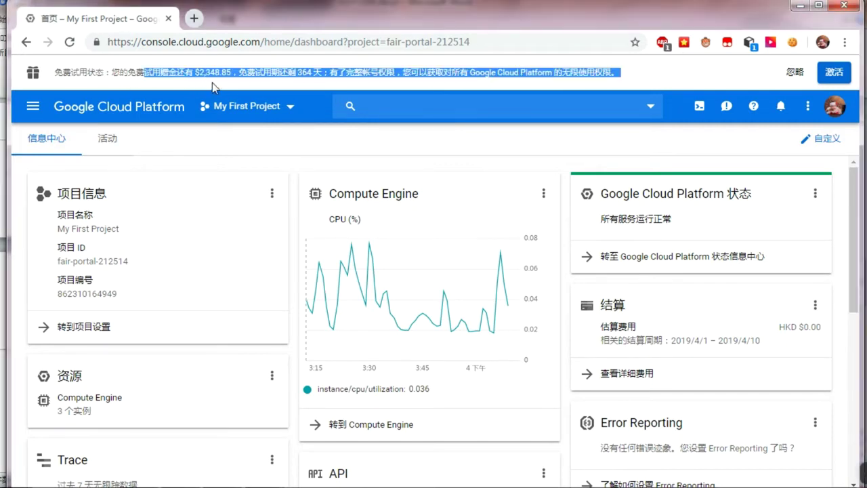
left_click(305, 92)
left_click_drag(258, 72, 326, 76)
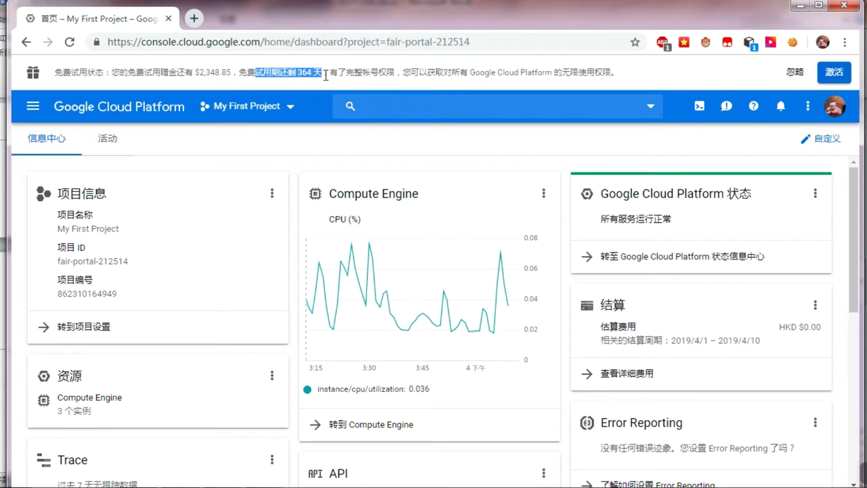
left_click_drag(198, 72, 236, 75)
left_click(208, 84)
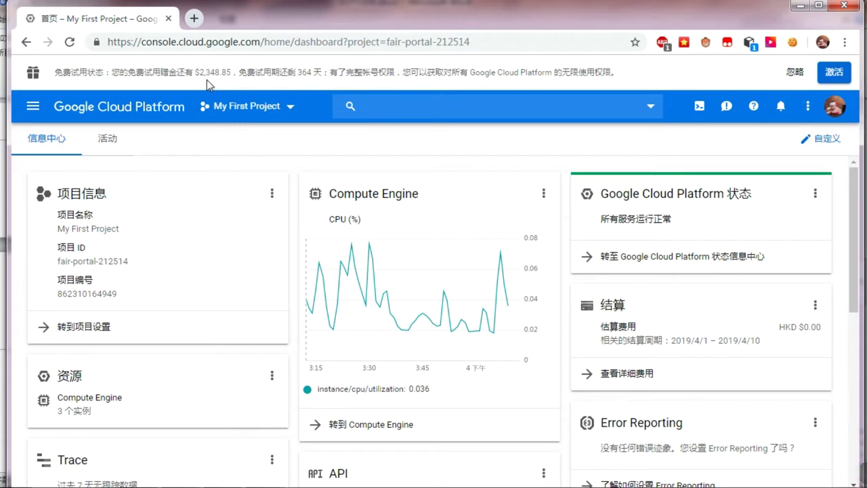
left_click_drag(198, 71, 229, 74)
left_click(206, 86)
left_click_drag(198, 72, 229, 68)
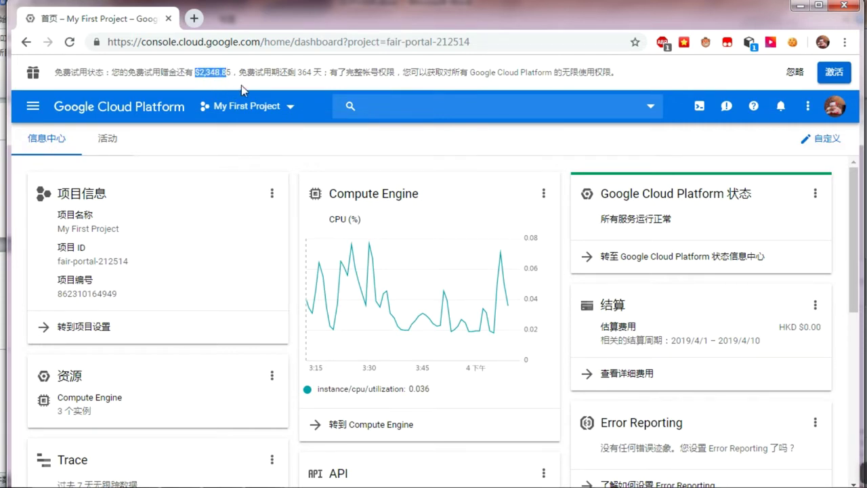
left_click(313, 76)
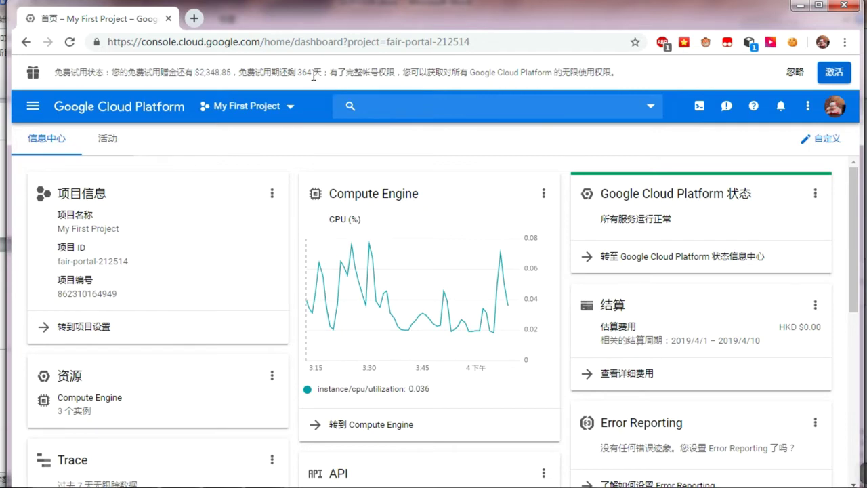
left_click(32, 108)
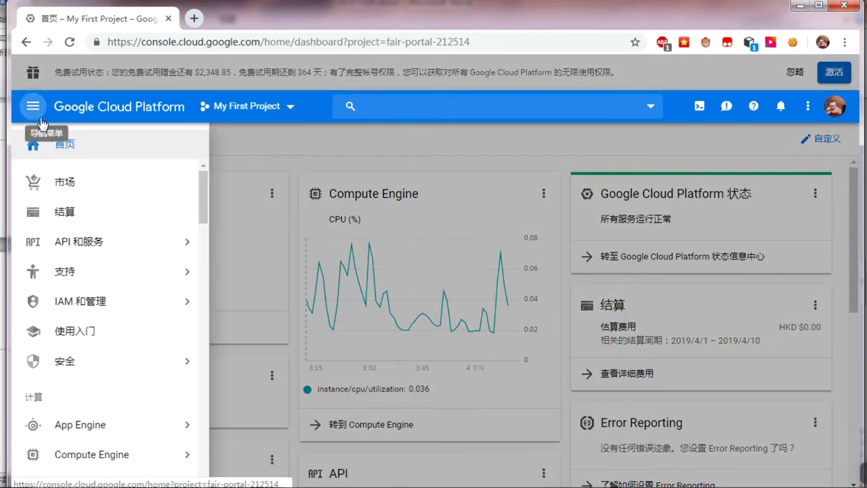
Step: View the billing overview, then reopen the navigation menu and scroll toward networking
left_click(93, 213)
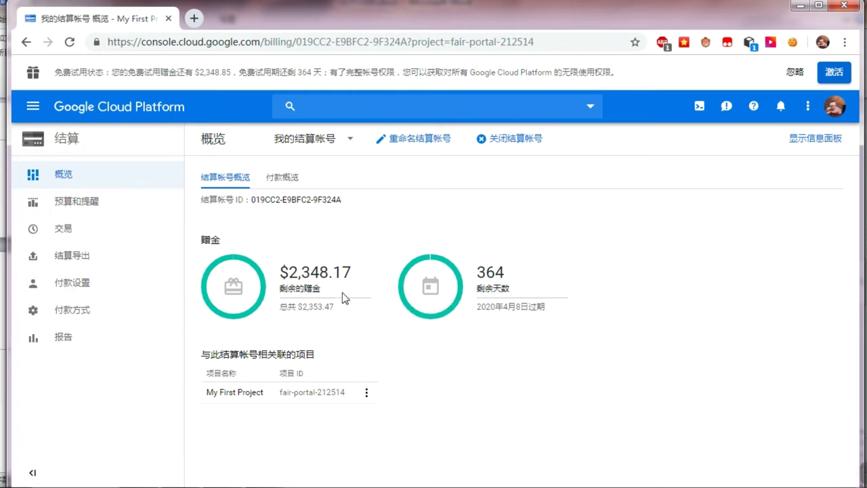
left_click(38, 108)
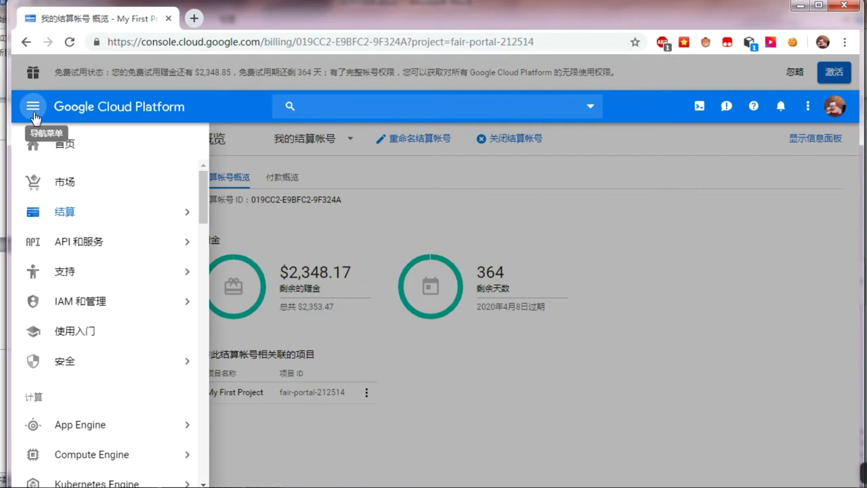
scroll(95, 339, "down", 2)
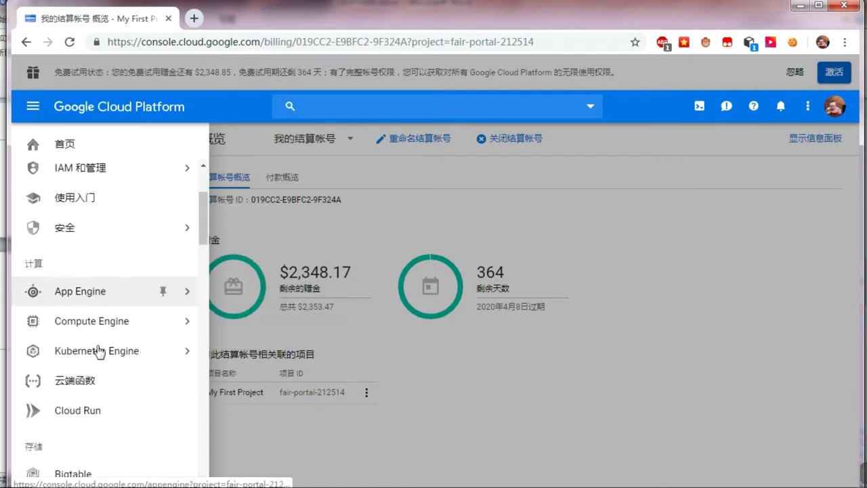
mouse_move(87, 366)
scroll(87, 370, "down", 6)
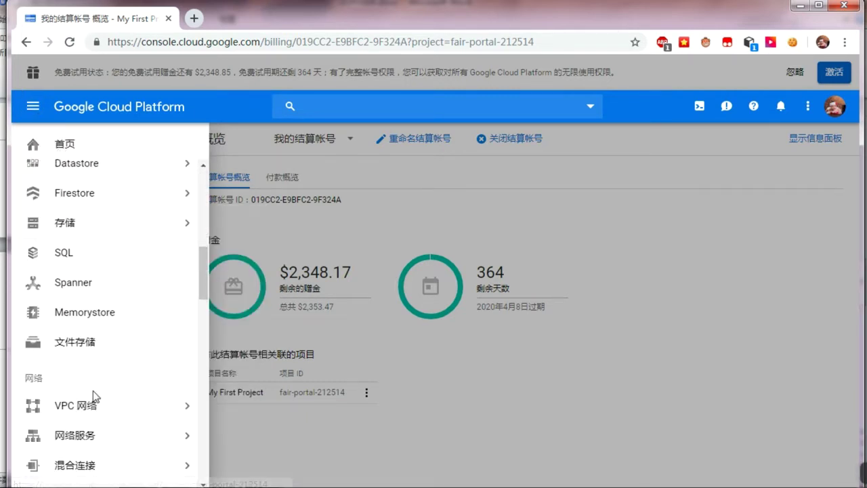
mouse_move(96, 397)
mouse_move(121, 372)
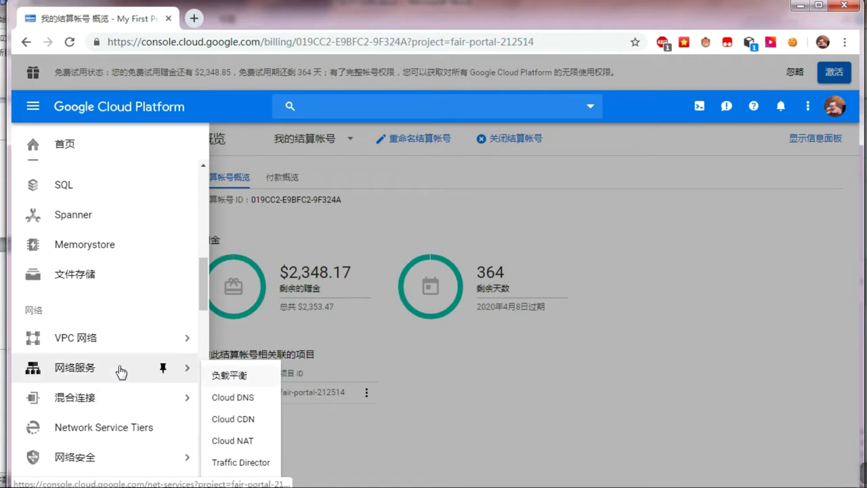
Step: Go to Firewall rules under VPC network
mouse_move(120, 347)
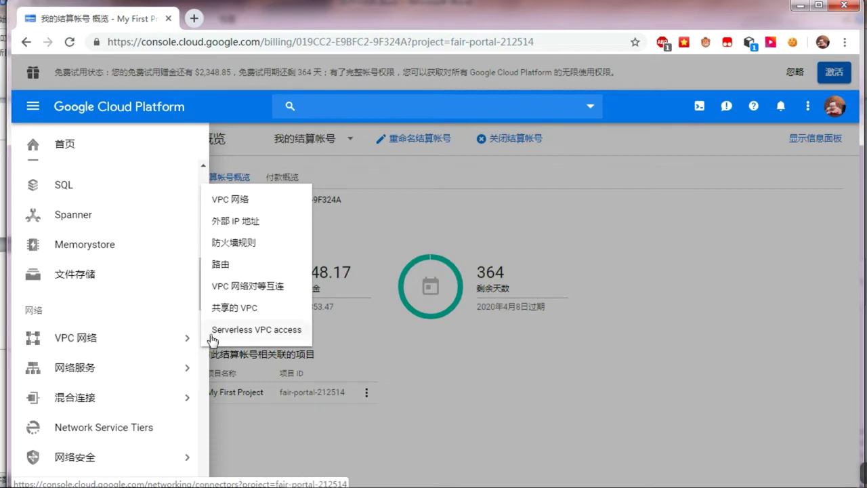
left_click(232, 249)
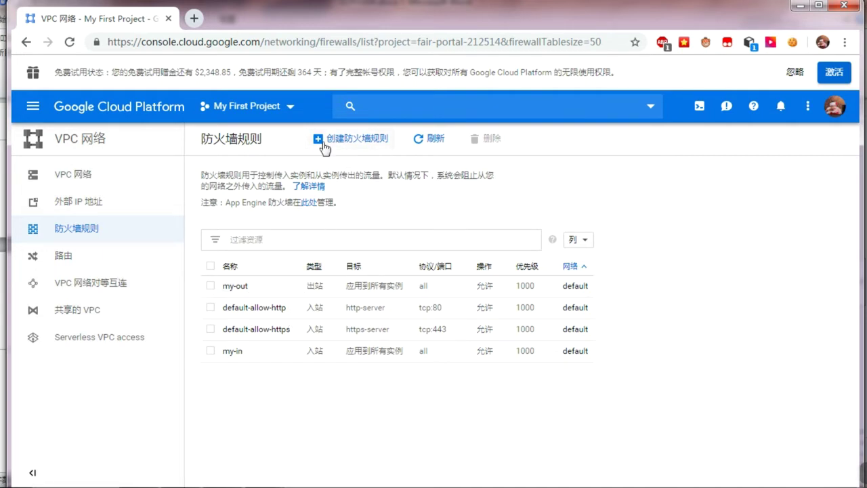
left_click(335, 146)
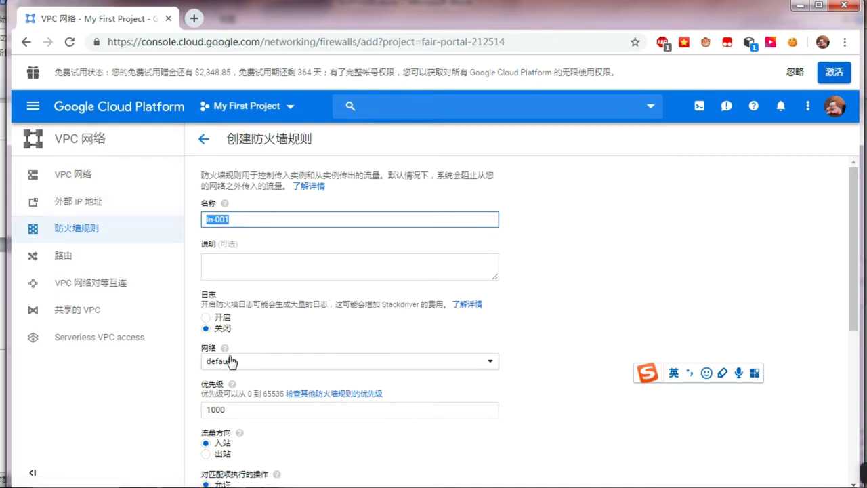
scroll(229, 359, "down", 2)
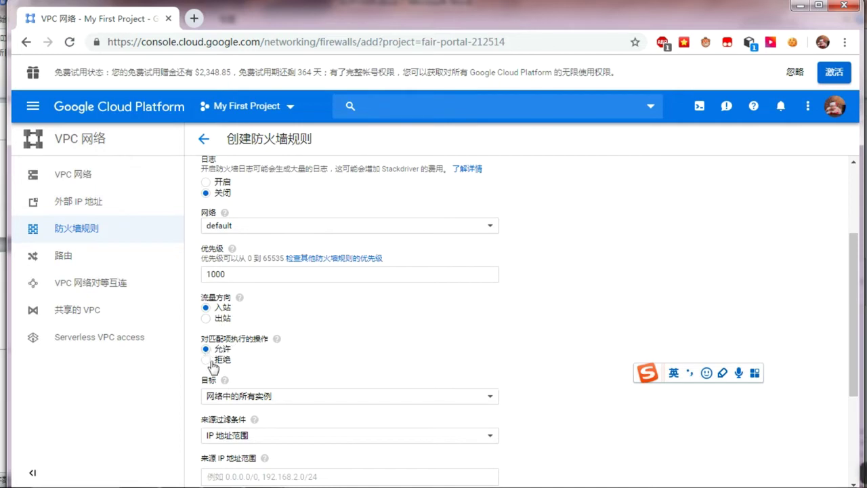
scroll(213, 367, "down", 1)
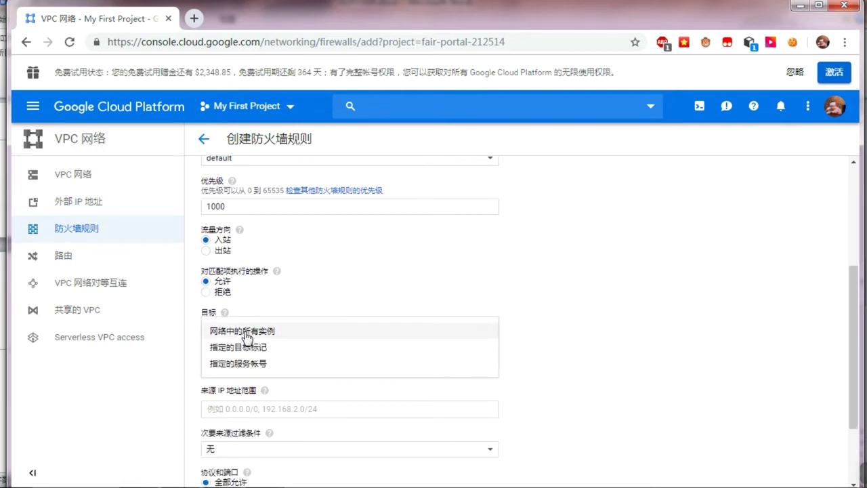
left_click(246, 332)
scroll(223, 318, "down", 1)
left_click(221, 343)
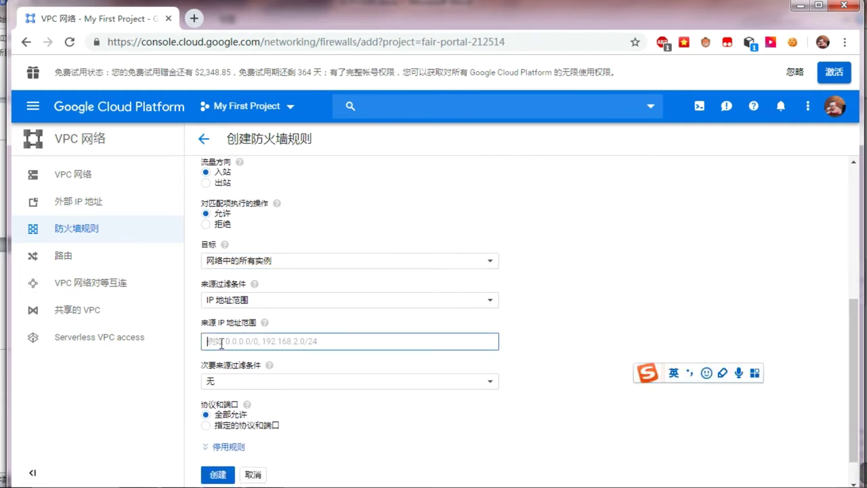
type("0")
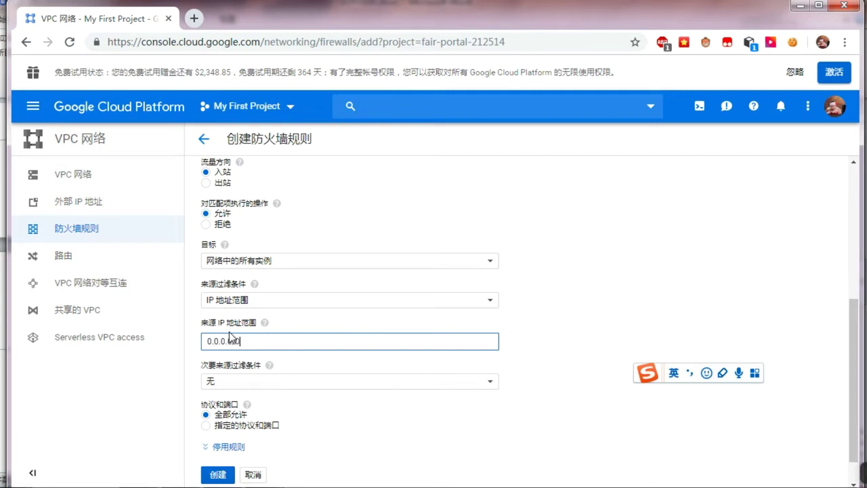
type(".0.0.0/0")
scroll(276, 441, "down", 1)
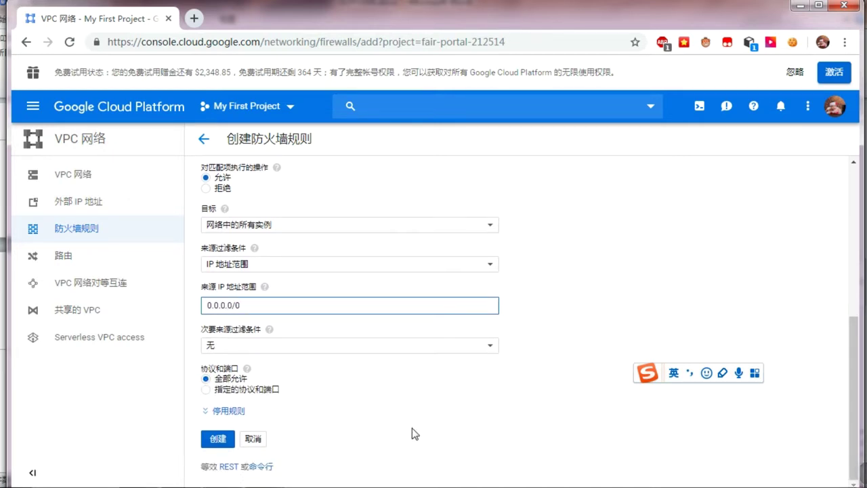
left_click(218, 440)
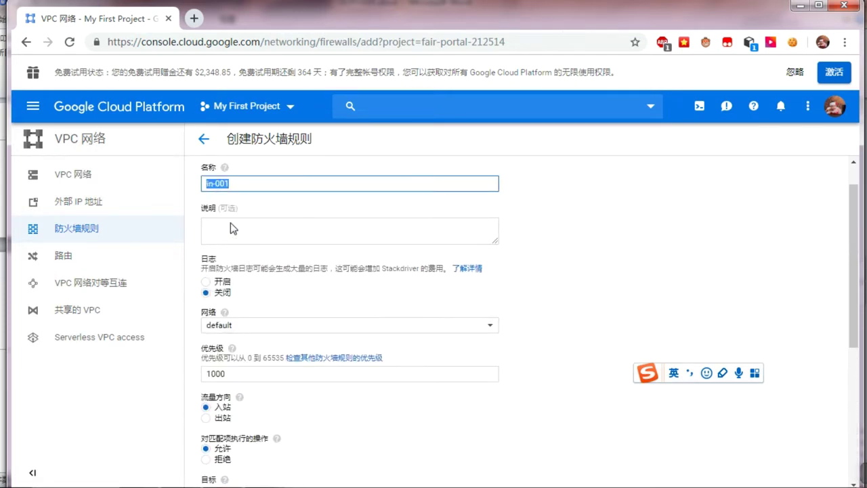
scroll(312, 339, "down", 2)
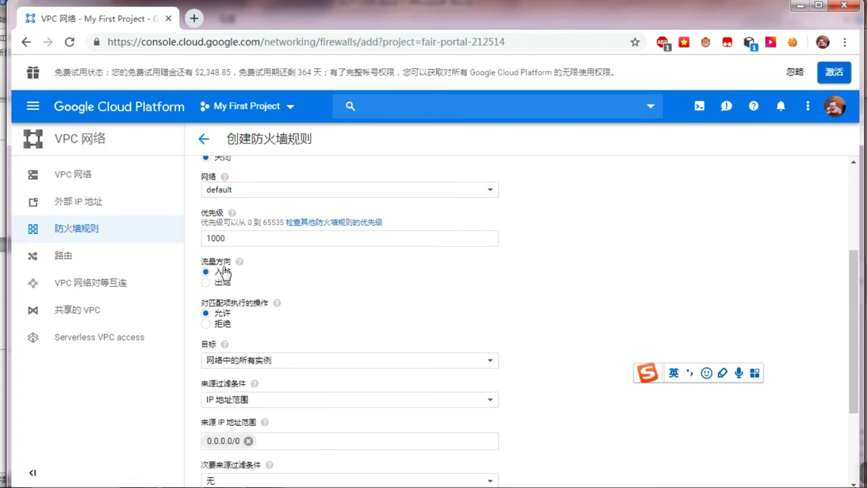
scroll(225, 278, "down", 1)
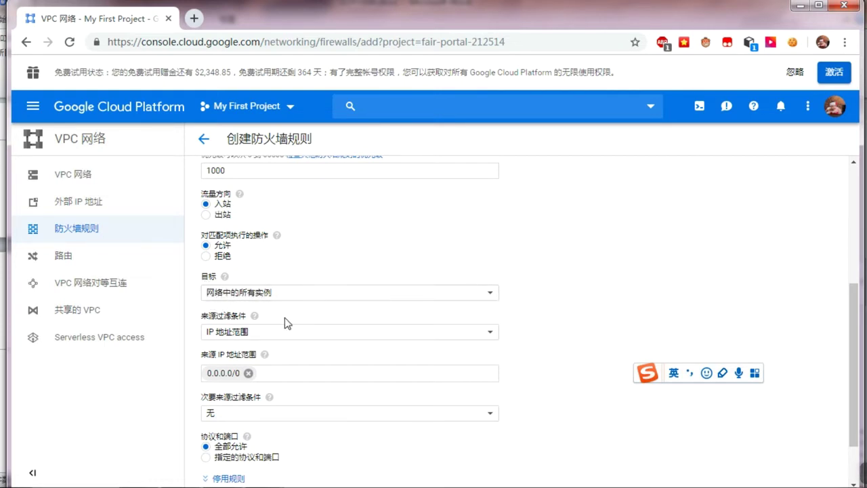
scroll(256, 296, "down", 1)
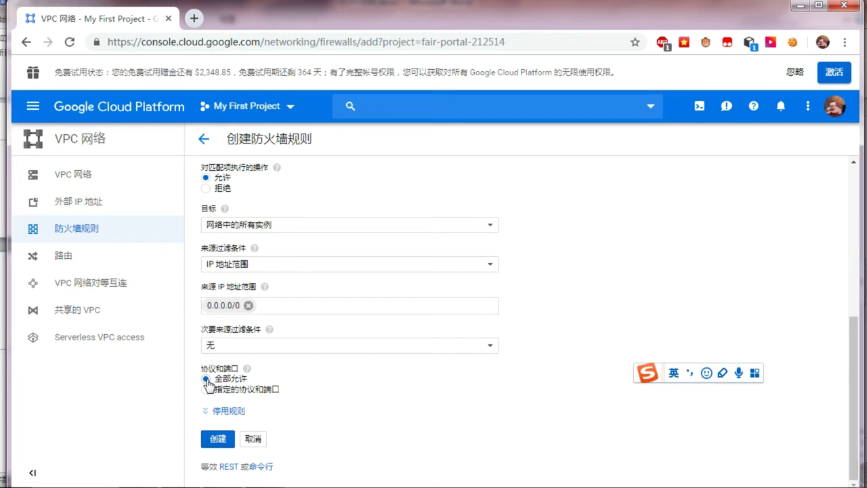
left_click(222, 444)
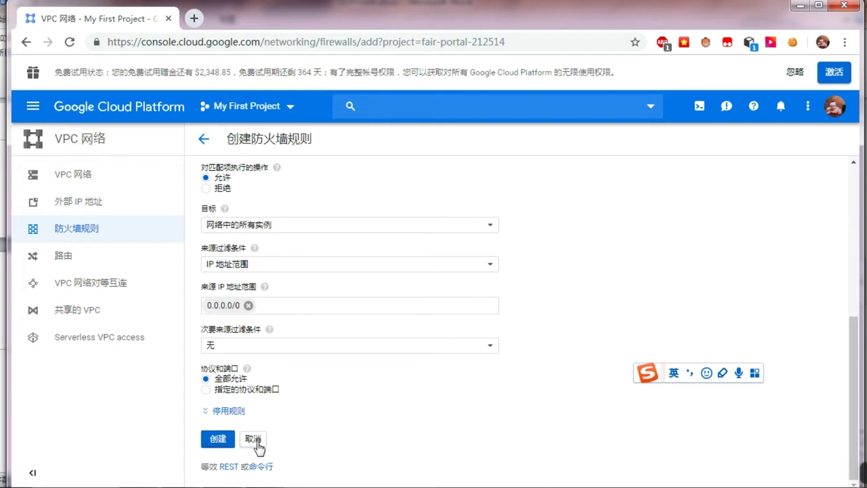
scroll(271, 305, "up", 5)
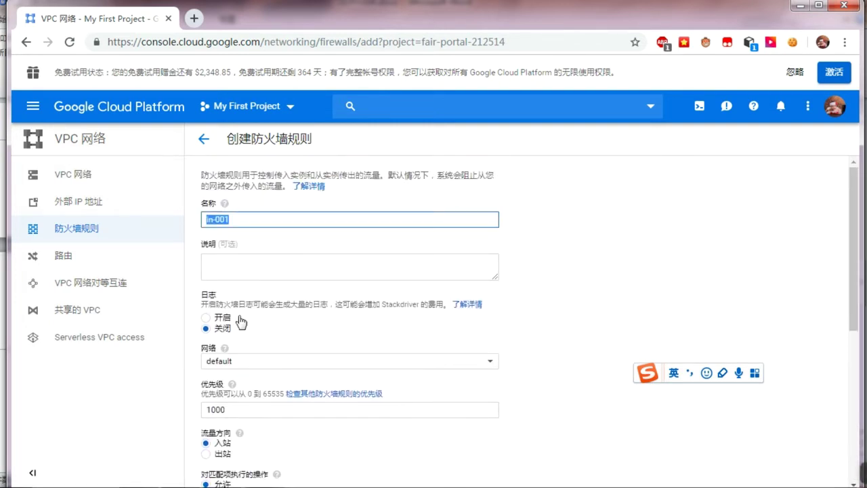
scroll(284, 407, "down", 5)
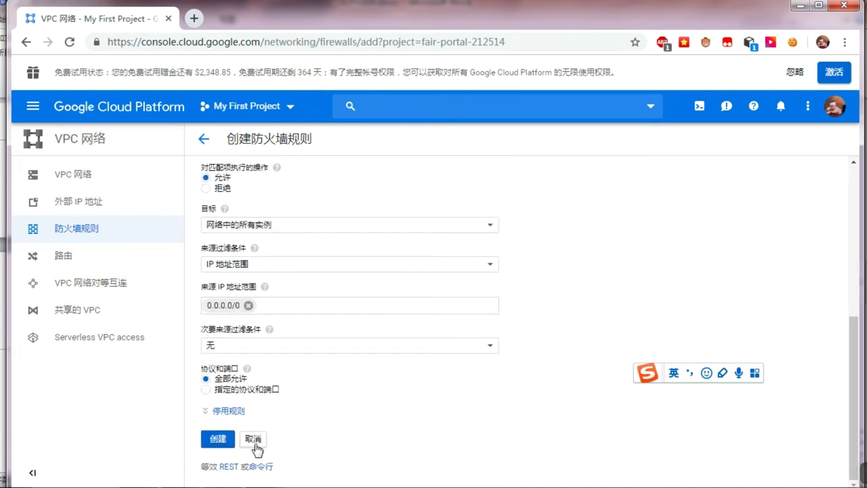
left_click(256, 446)
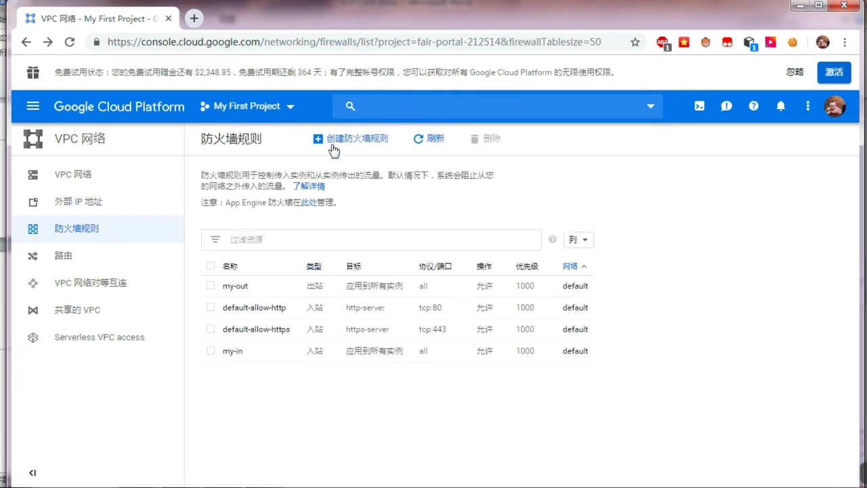
Step: Start a new egress firewall rule out-001 applying to all instances in the network
left_click(332, 139)
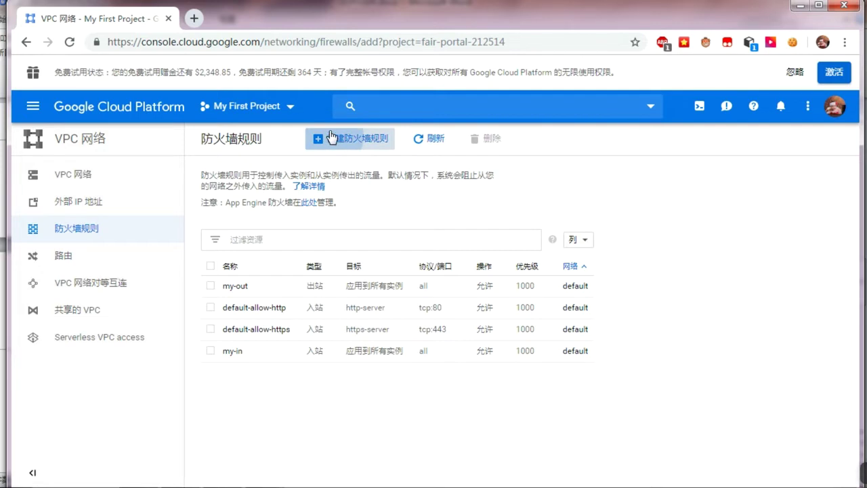
left_click(237, 226)
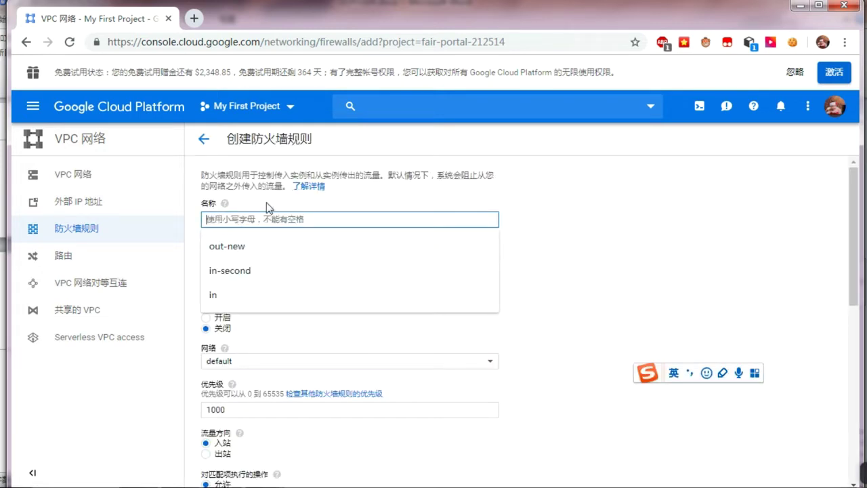
type("out-001")
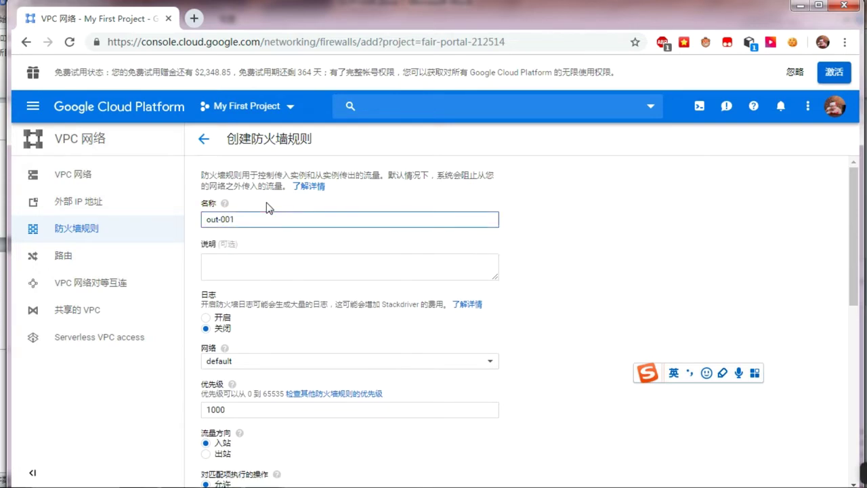
scroll(314, 354, "down", 1)
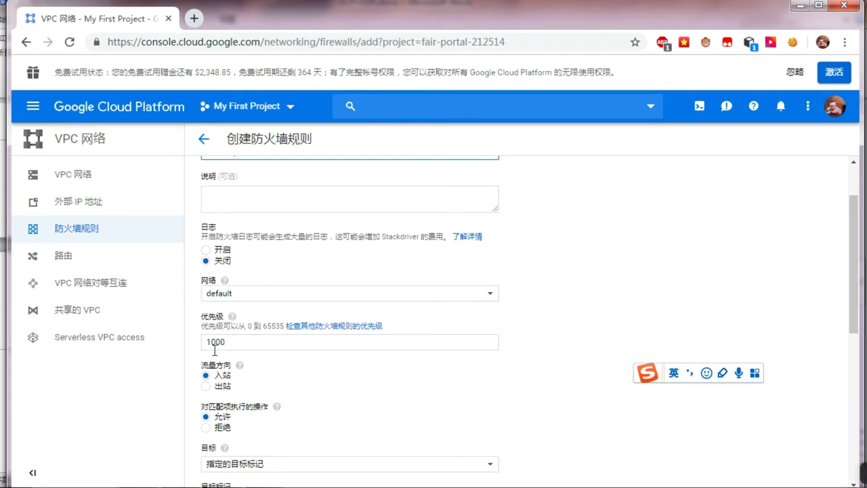
left_click(207, 386)
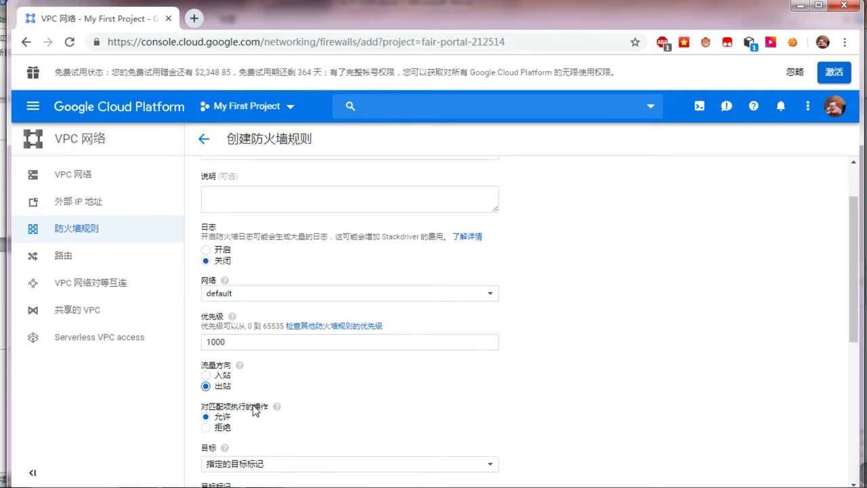
scroll(255, 409, "down", 2)
left_click(231, 329)
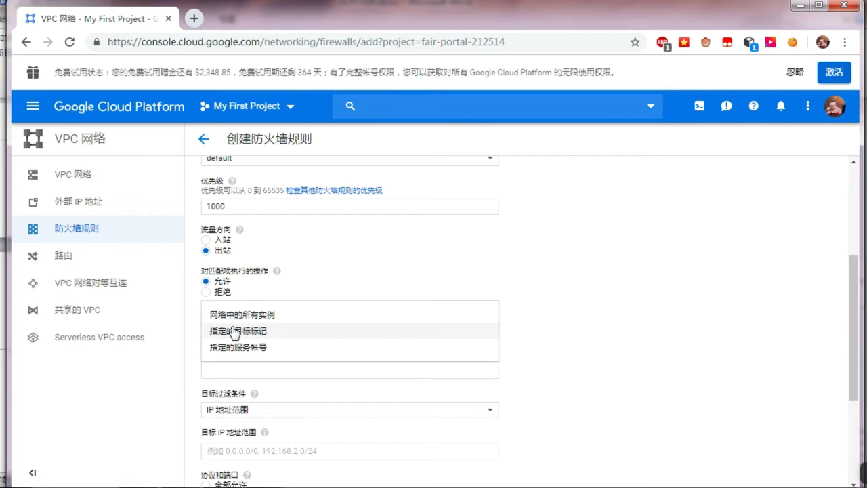
left_click(239, 315)
Step: Enter destination range 0, allow all protocols, then cancel the unfinished rule
scroll(241, 322, "down", 3)
left_click(236, 273)
type("0.0.0.0/0")
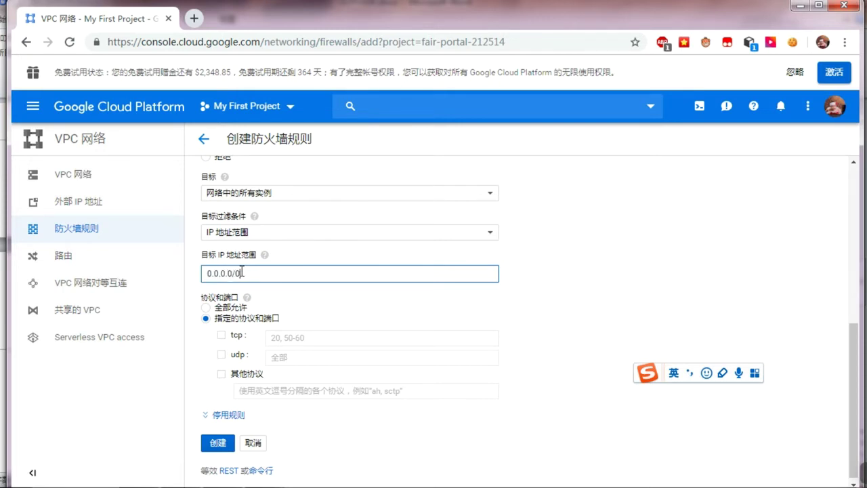
left_click(206, 308)
scroll(277, 313, "up", 4)
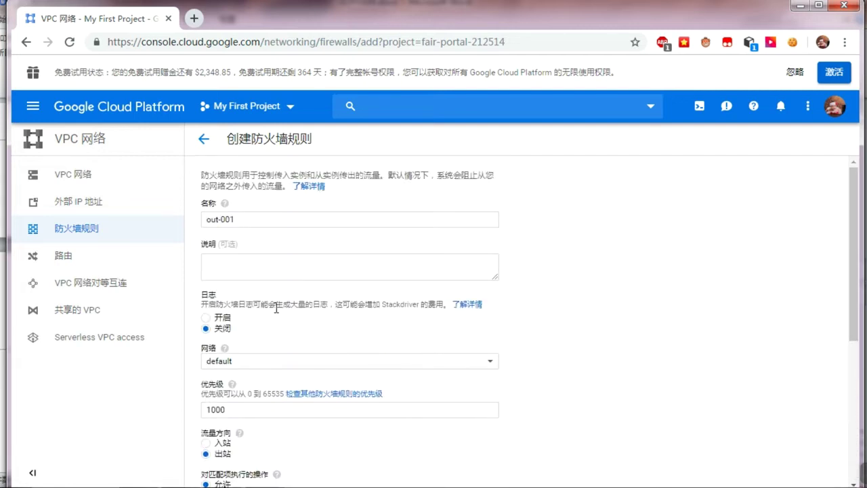
left_click(237, 218)
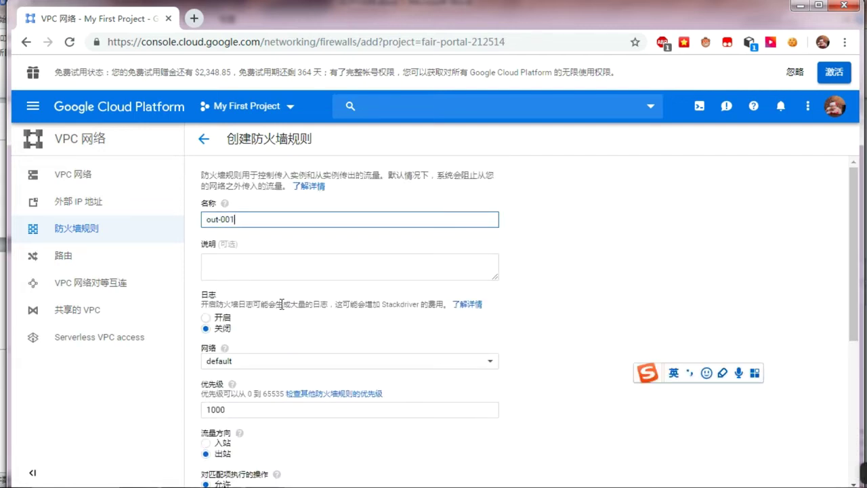
scroll(281, 303, "down", 1)
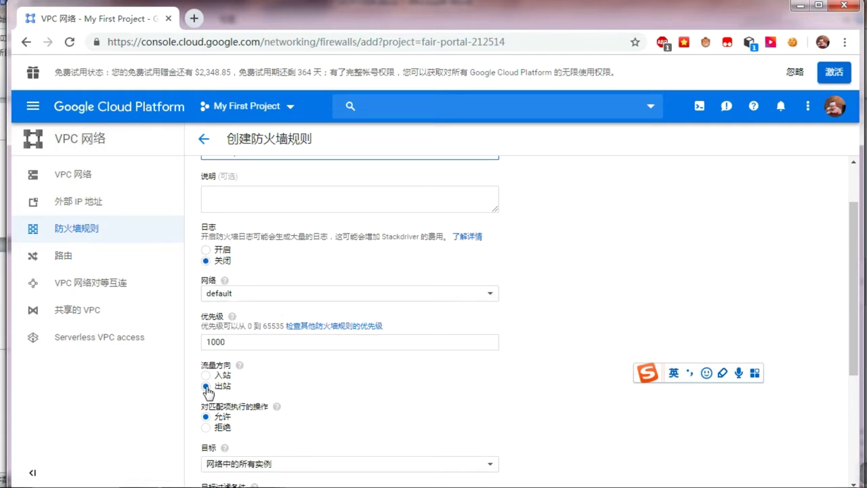
scroll(208, 392, "down", 2)
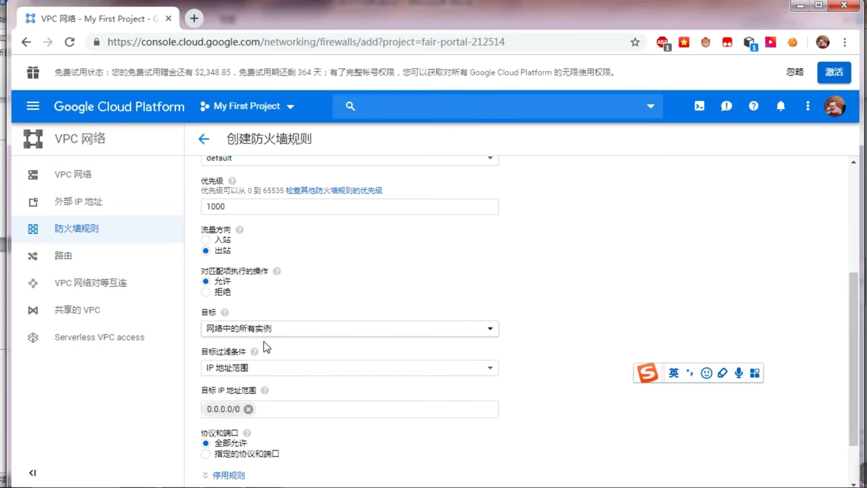
scroll(265, 347, "down", 1)
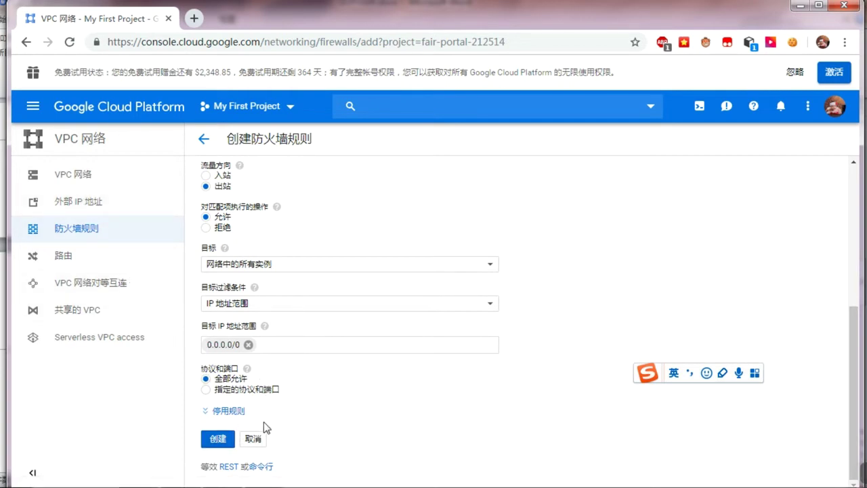
left_click(255, 441)
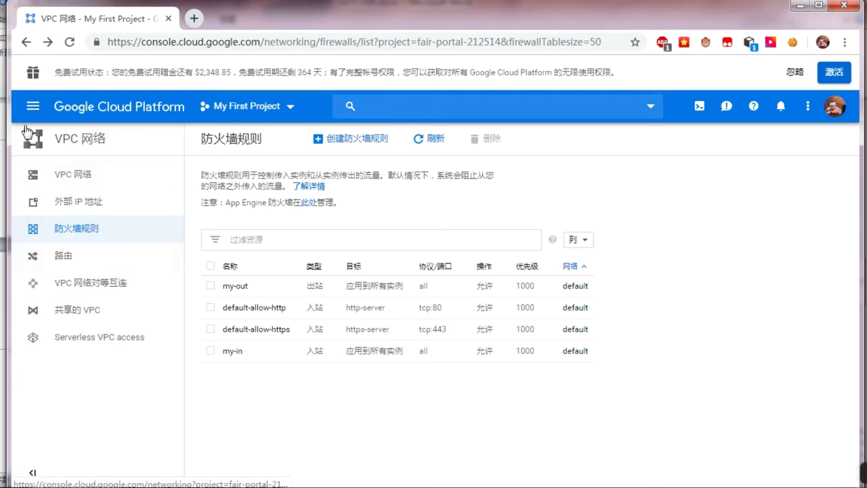
Step: Go to Compute Engine's VM instances list and start a new instance
left_click(39, 109)
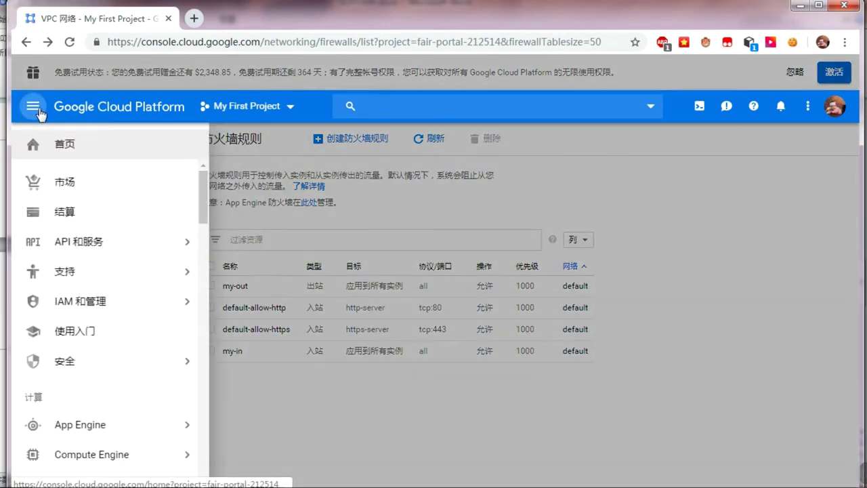
mouse_move(141, 380)
scroll(141, 384, "down", 2)
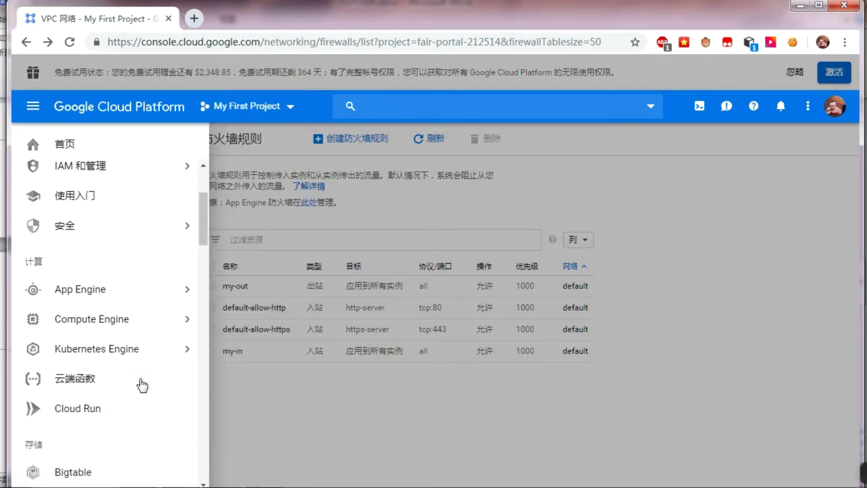
mouse_move(100, 324)
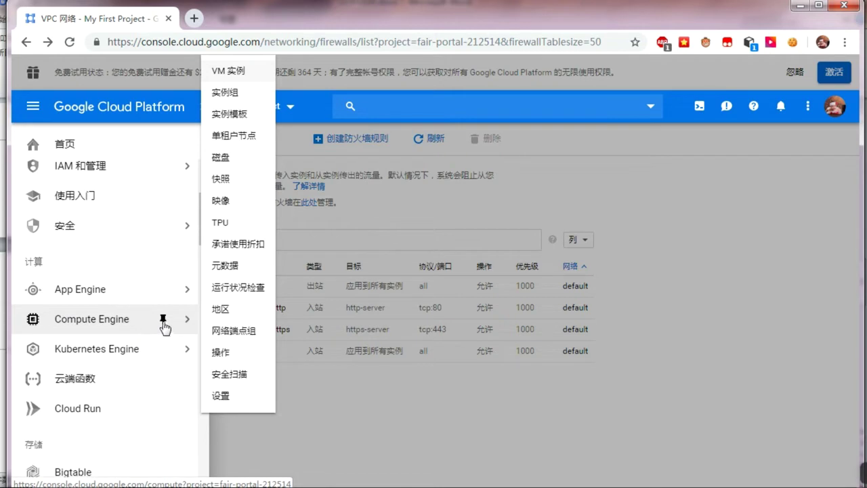
left_click(227, 76)
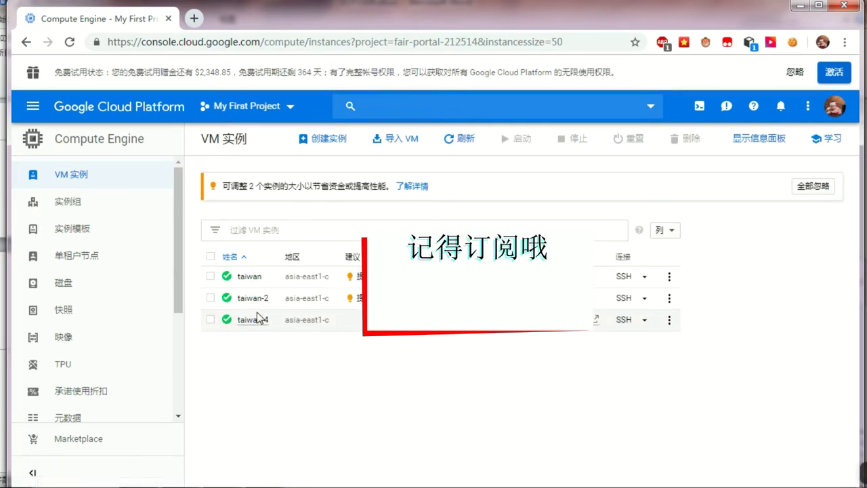
left_click(322, 146)
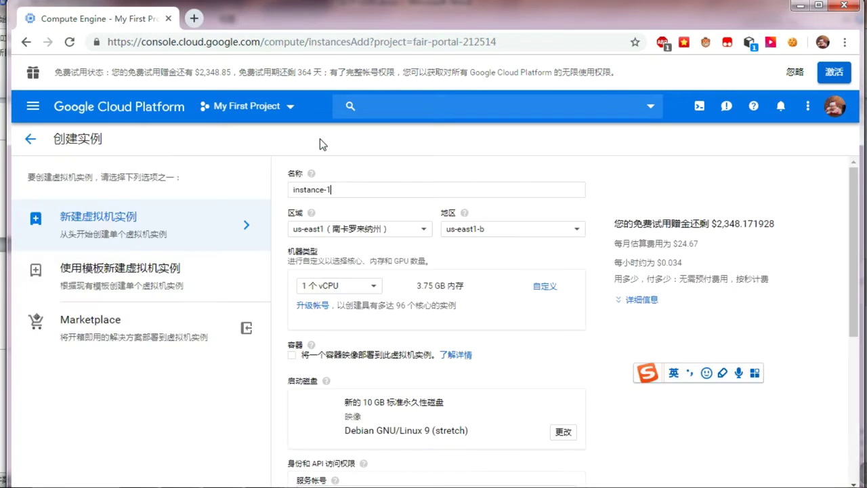
Step: Rename the instance from instance-1 to taiwan-005
left_click_drag(332, 189, 274, 187)
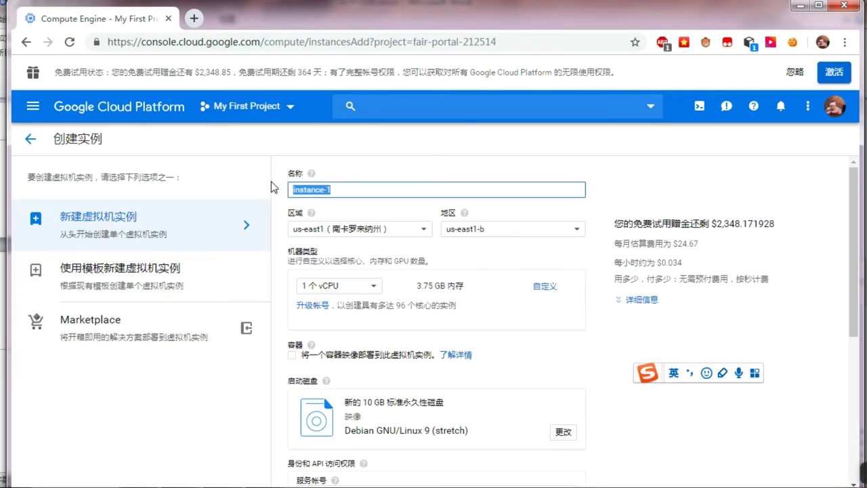
type("tai")
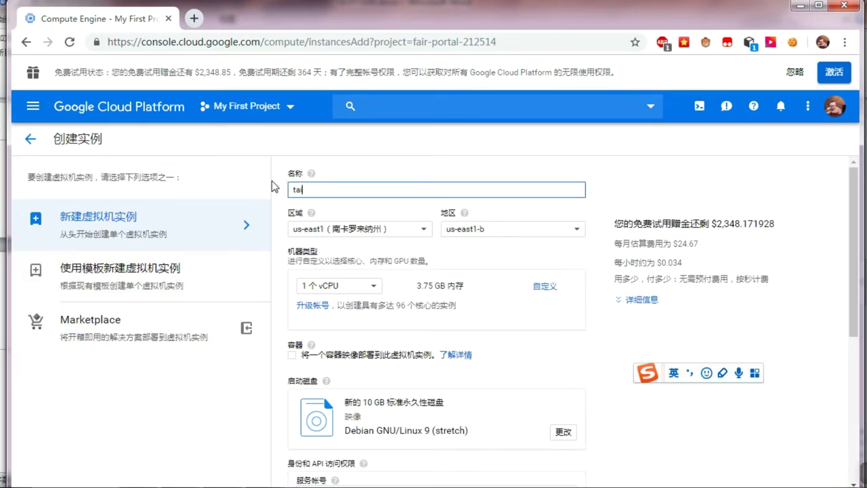
type("wan-004")
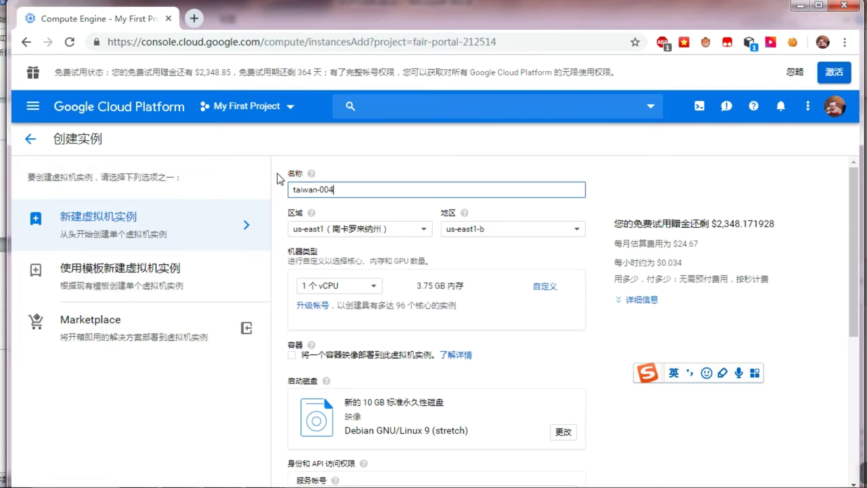
key("BackSpace")
type("5")
Step: Place it in region asia-east1, zone asia-east1-c, with the f1-micro machine type
left_click(398, 230)
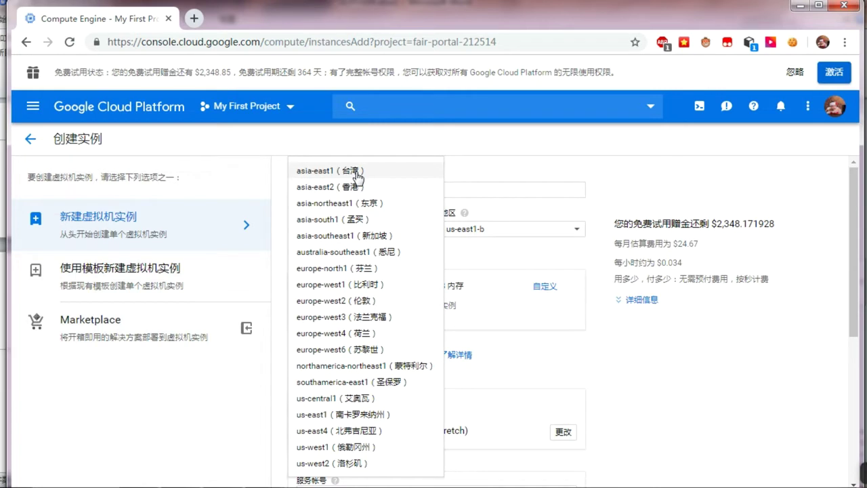
left_click(358, 175)
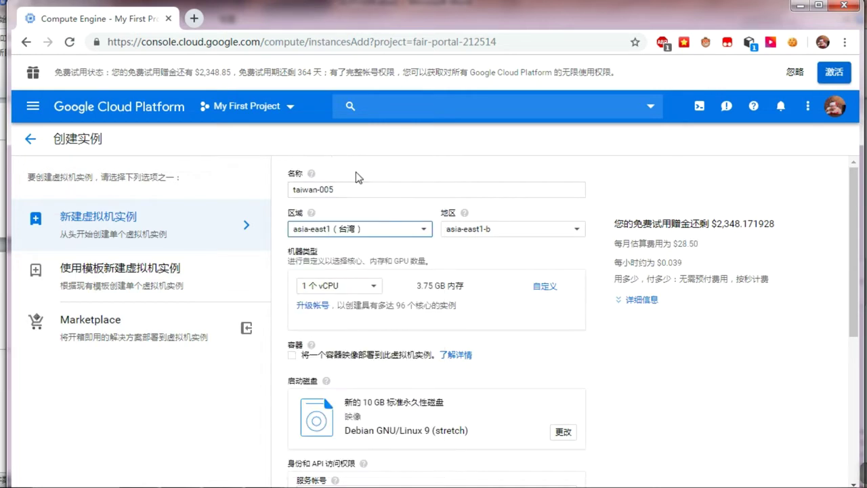
left_click(492, 234)
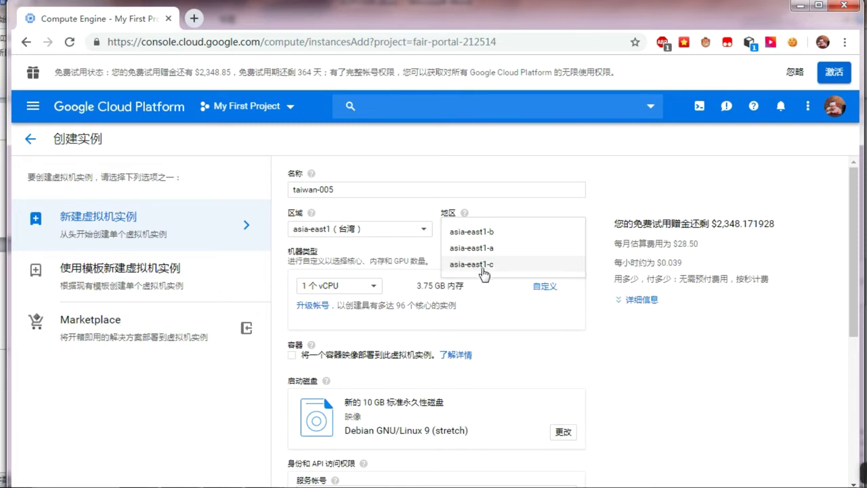
left_click(484, 265)
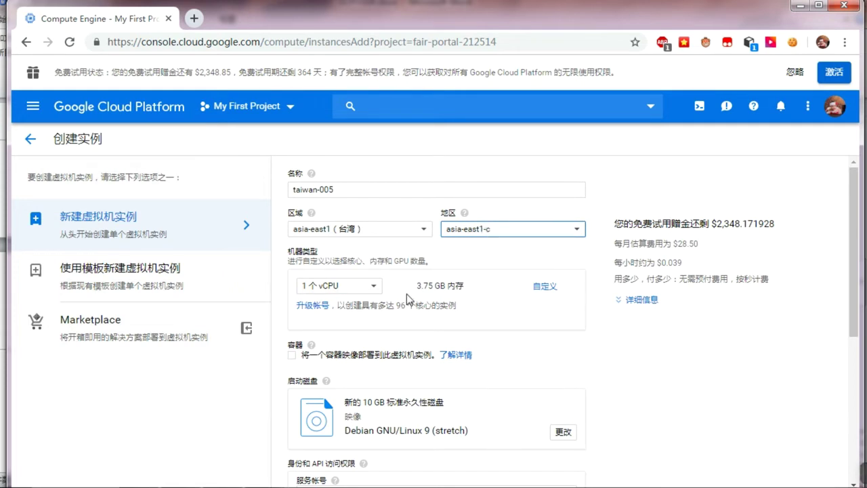
left_click(343, 292)
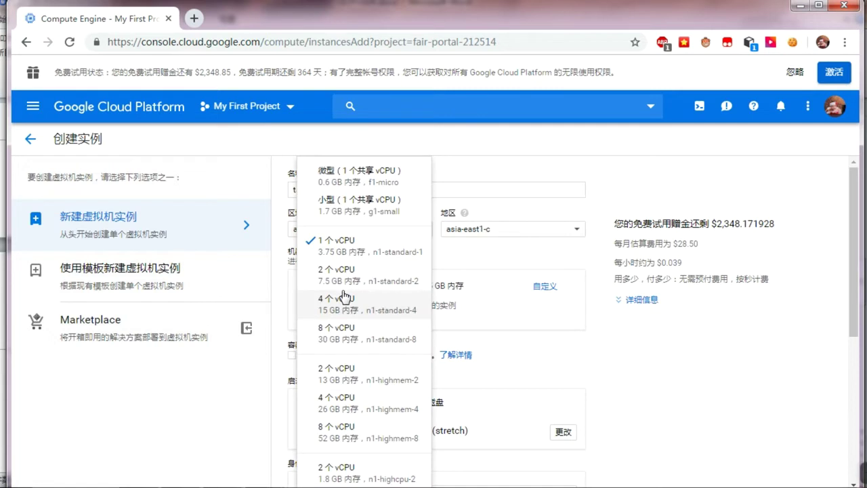
left_click(343, 182)
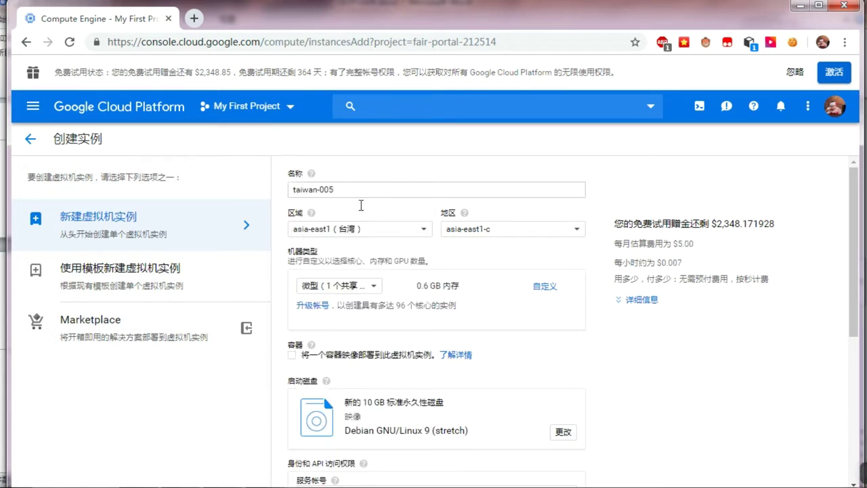
Step: Keep the Debian GNU/Linux 9 boot disk, allow HTTP and HTTPS traffic, and create taiwan-005
scroll(484, 378, "down", 1)
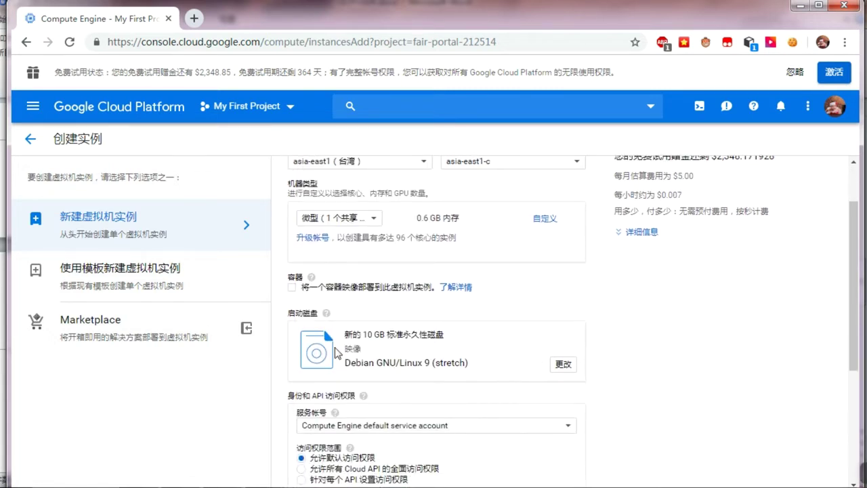
left_click(565, 372)
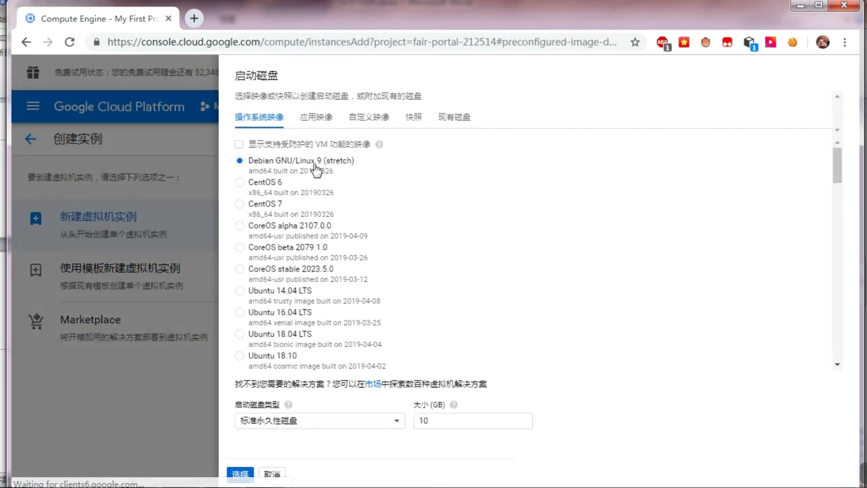
left_click(241, 474)
scroll(434, 377, "down", 3)
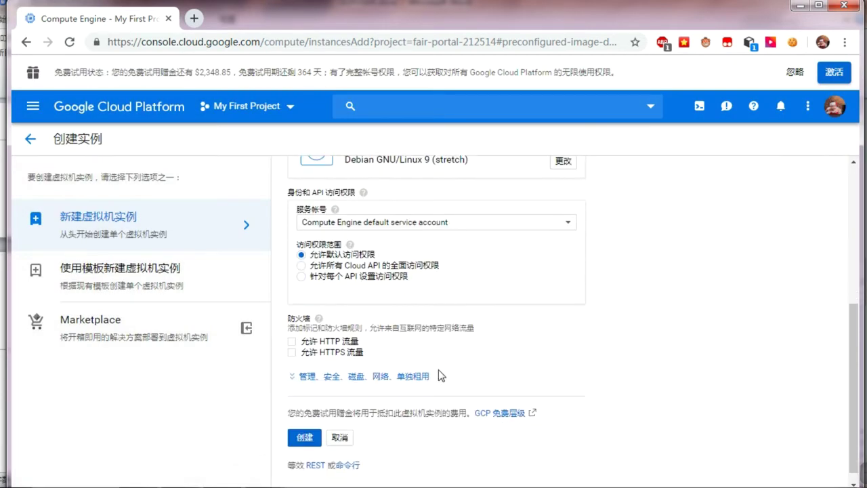
left_click(292, 341)
left_click(293, 352)
scroll(542, 446, "down", 1)
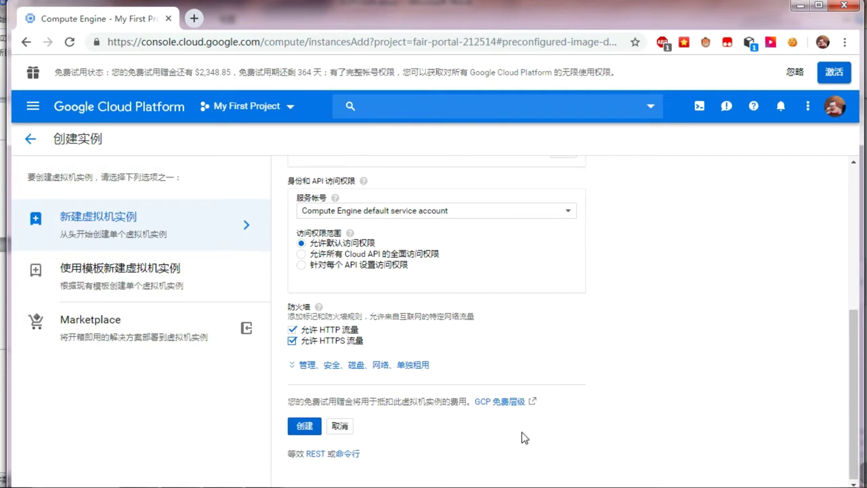
left_click(302, 426)
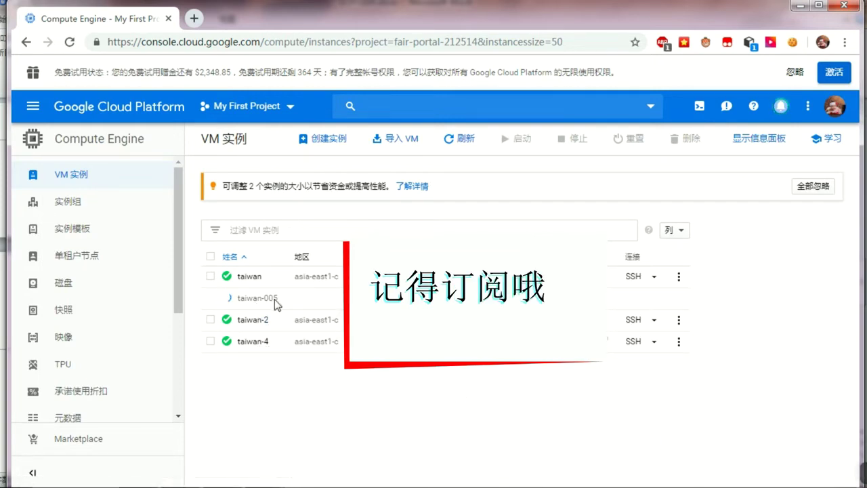
left_click(194, 19)
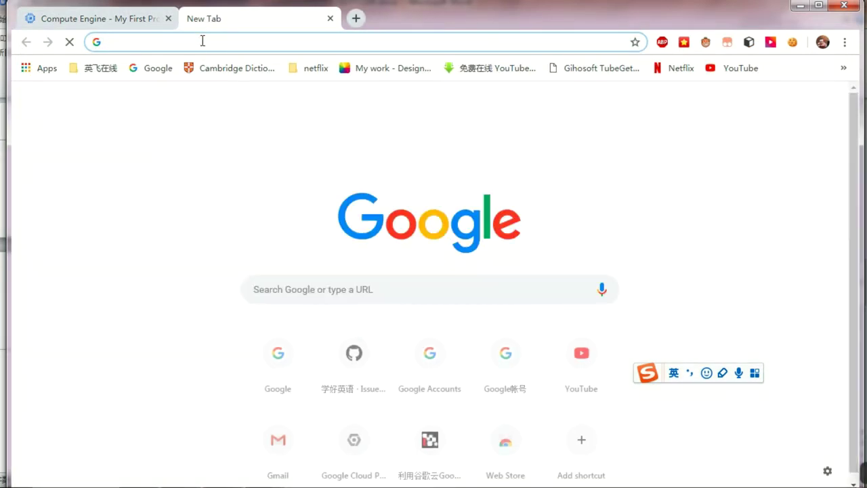
Step: Open the tools.ipip.net TraceRoute tool in a new tab beside the VM instances page
type("ip")
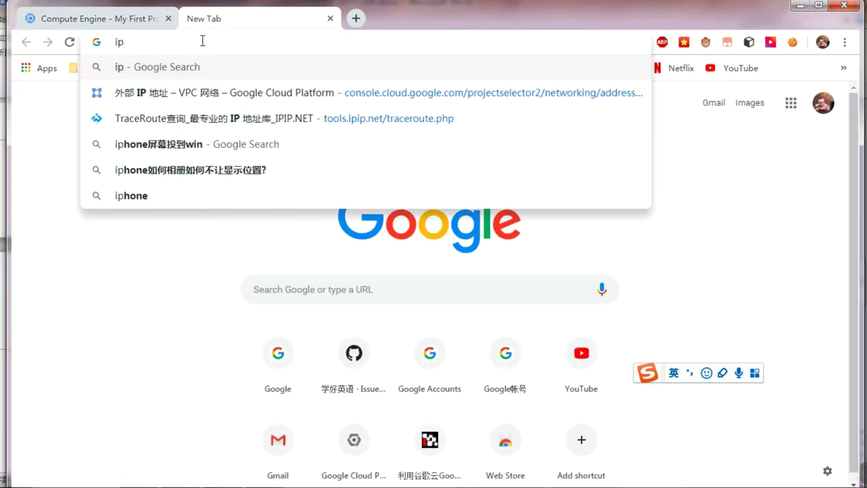
left_click(240, 120)
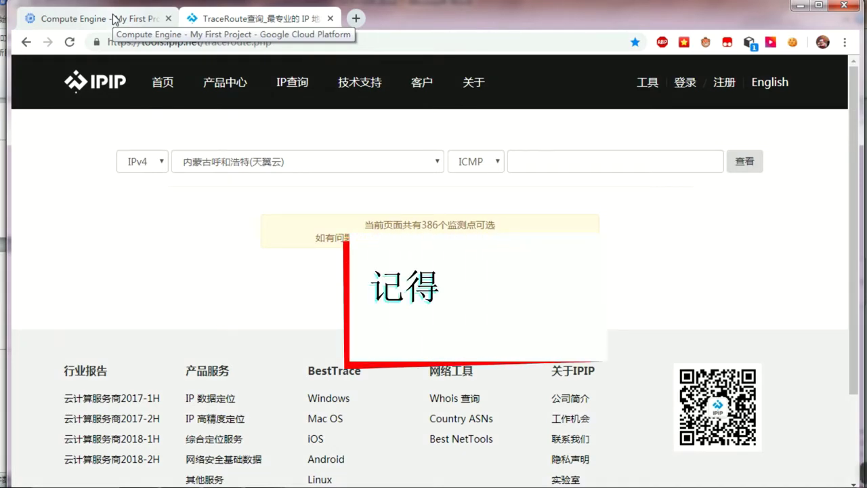
left_click(113, 19)
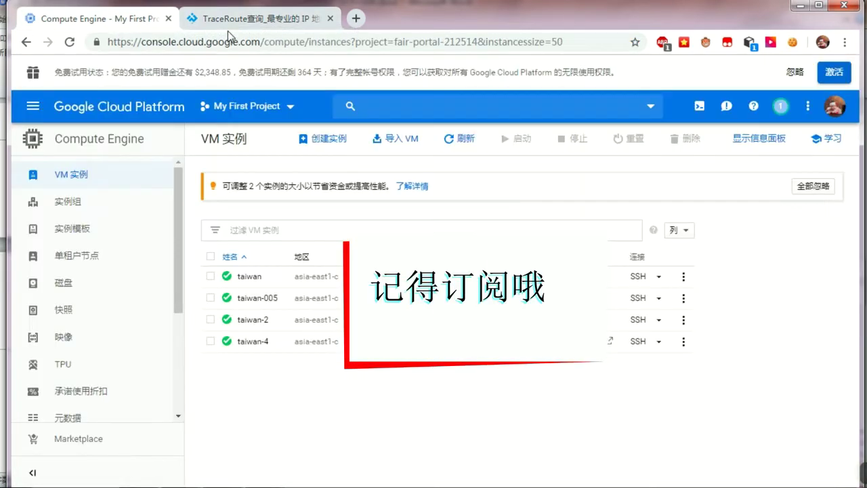
left_click(227, 23)
Step: Check the taiwan-005 instance, then open the TraceRoute probe location list
left_click(142, 23)
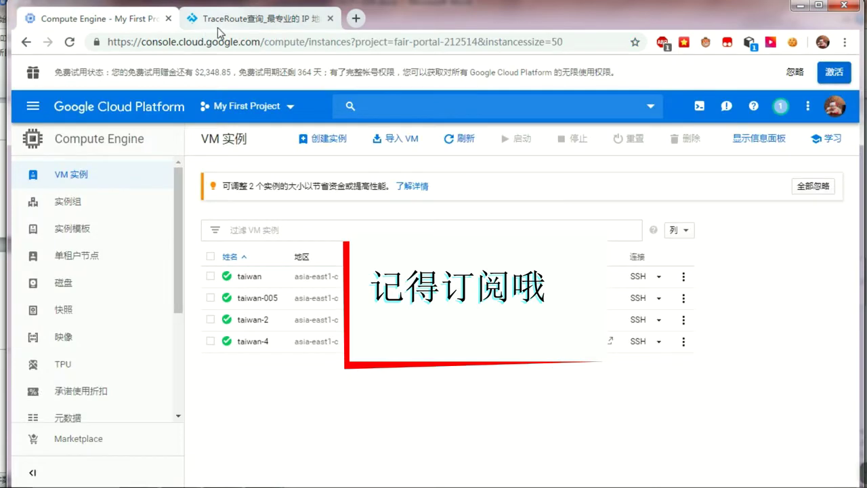
left_click(224, 25)
left_click(152, 22)
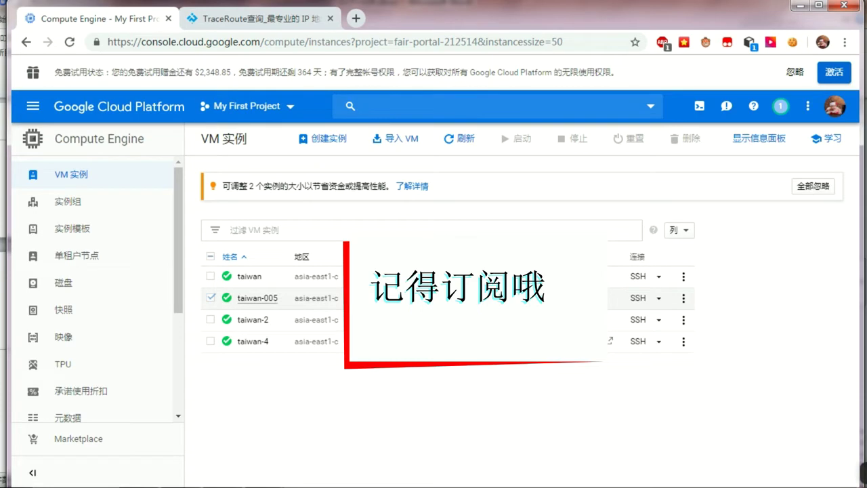
left_click(211, 297)
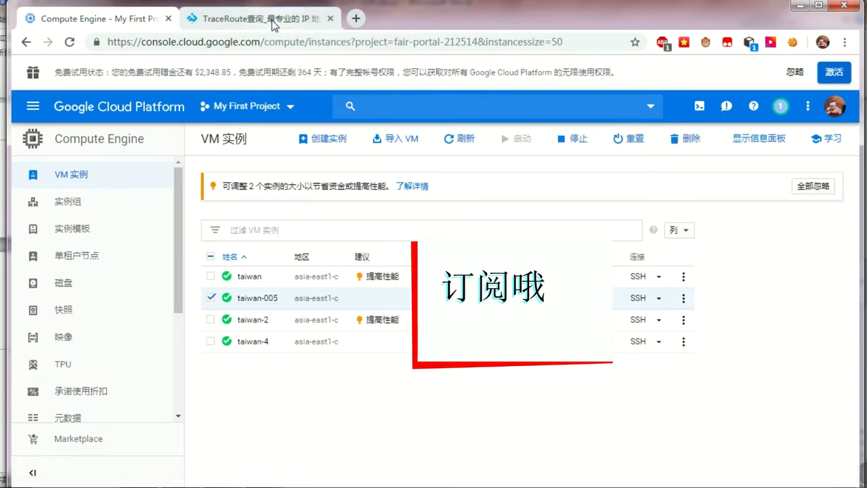
left_click(258, 19)
left_click(327, 163)
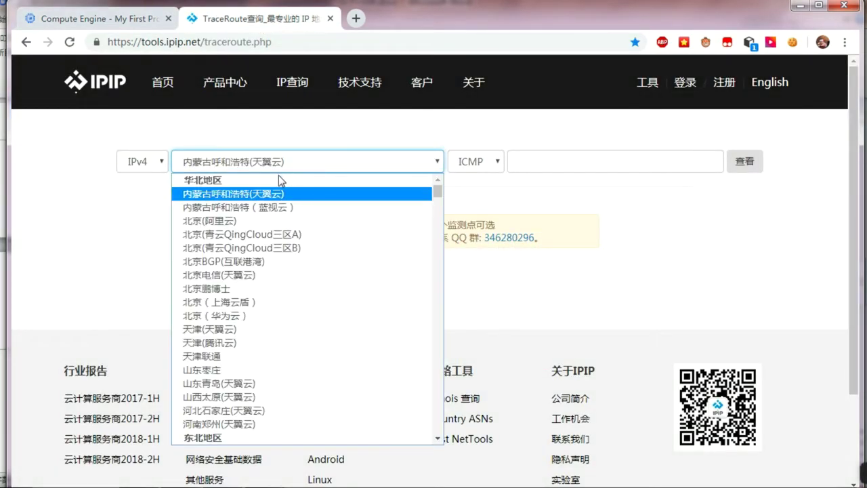
Step: Trace the route from 北京(阿里云) to the server at 34.80.55.235
left_click(247, 218)
left_click(572, 161)
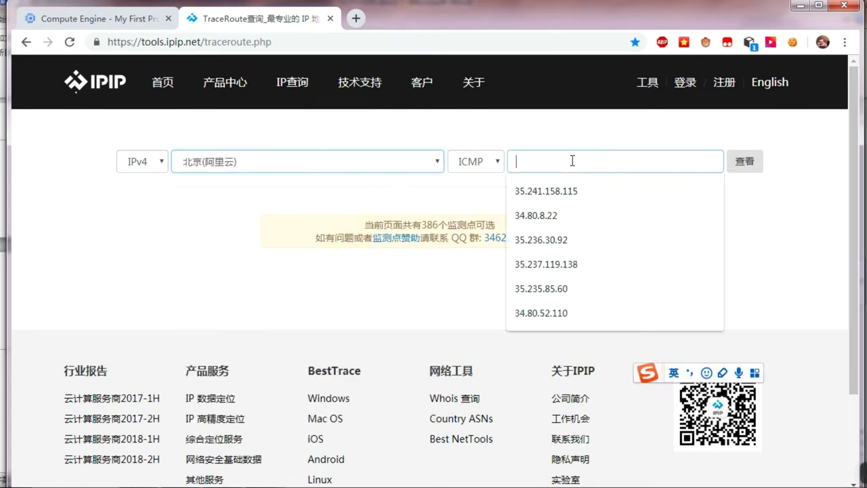
type("34.80.55.235")
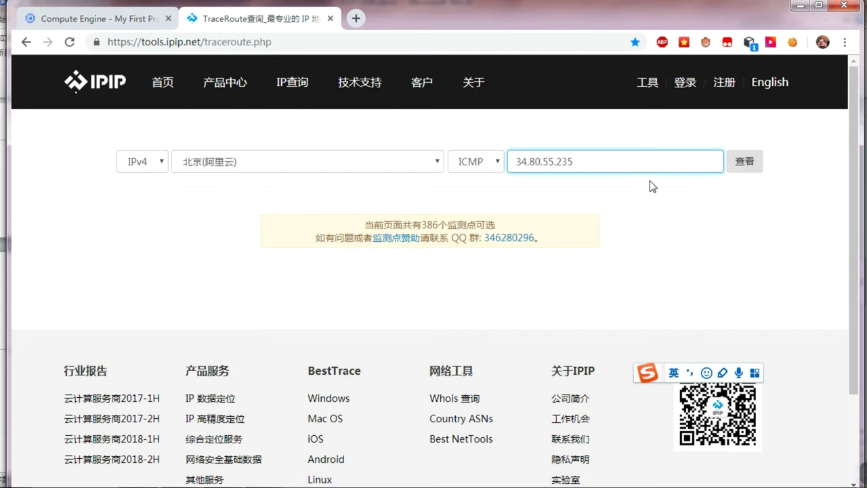
left_click(744, 166)
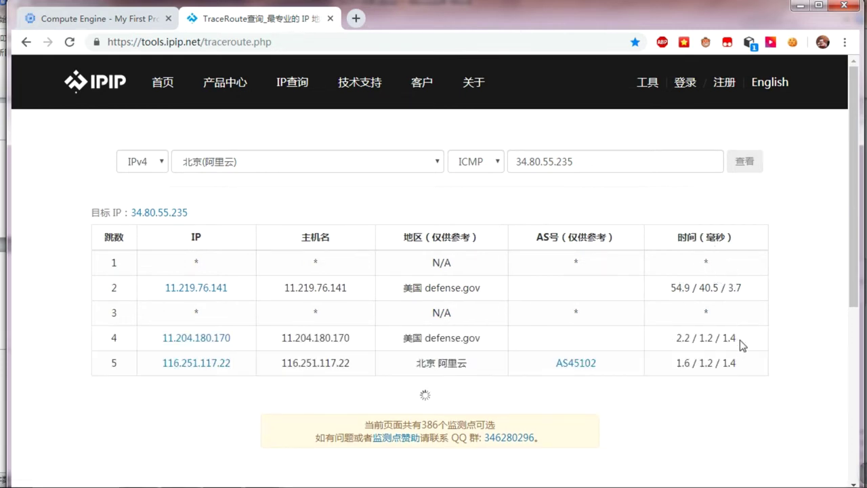
Step: Review all 29 hops to Changhua, Taiwan (about 50 ms), then return to the VM list
scroll(748, 363, "down", 1)
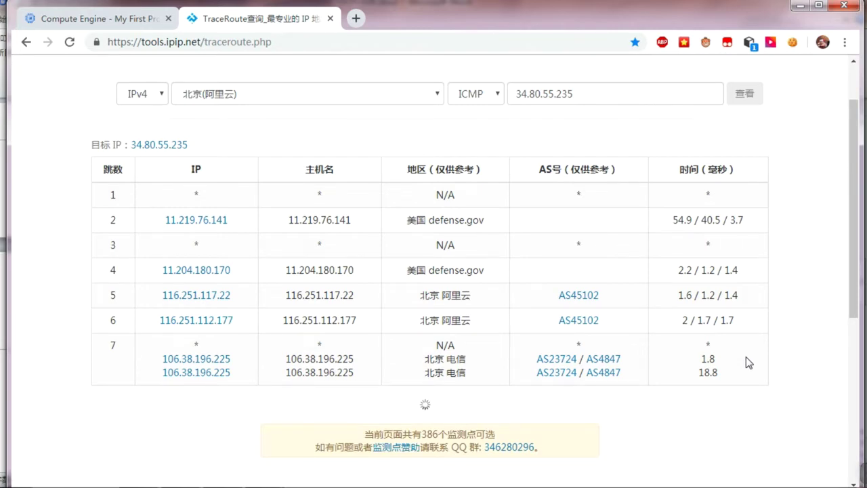
scroll(746, 356, "down", 1)
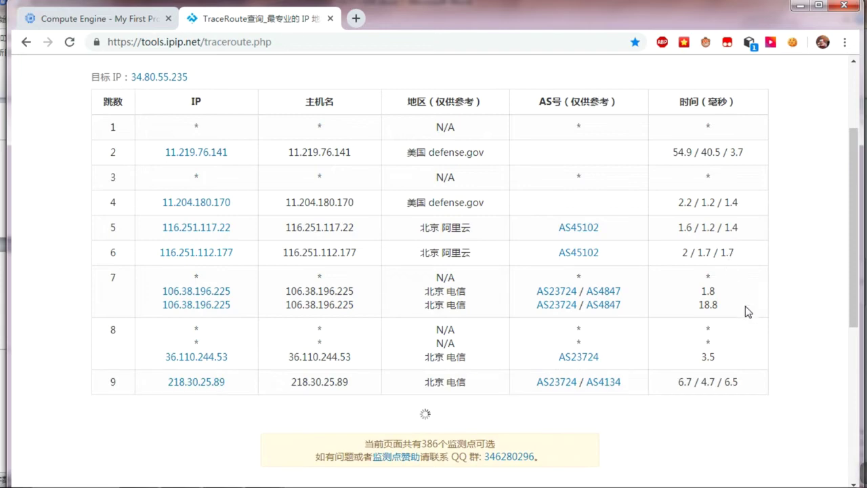
scroll(745, 309, "down", 2)
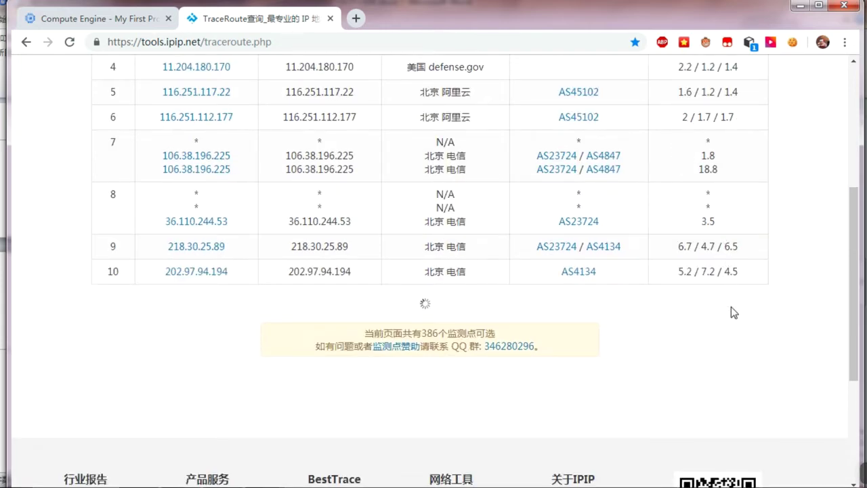
scroll(738, 320, "down", 1)
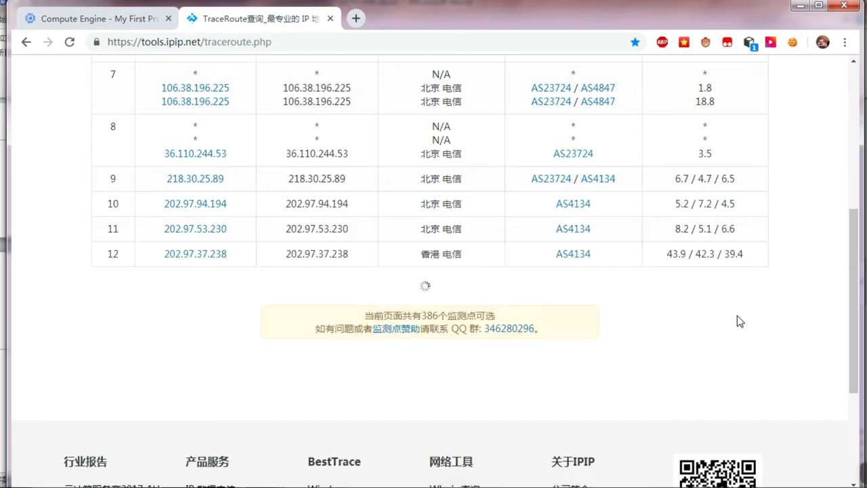
scroll(740, 321, "down", 2)
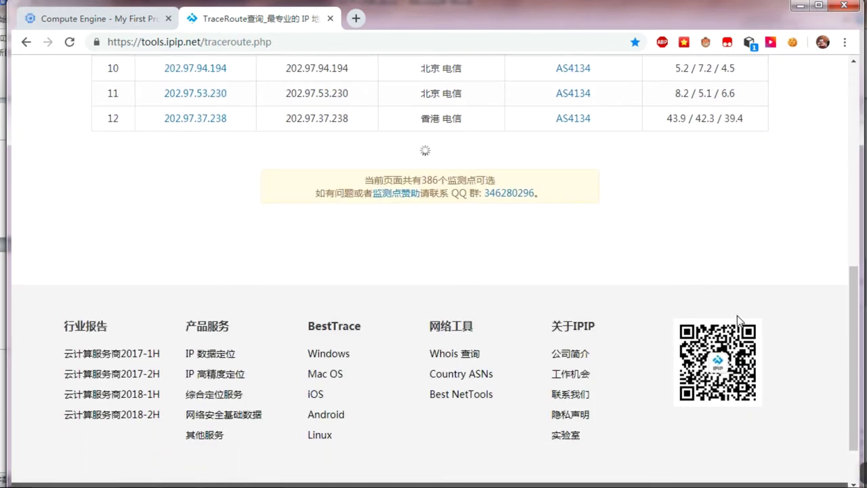
scroll(739, 319, "up", 3)
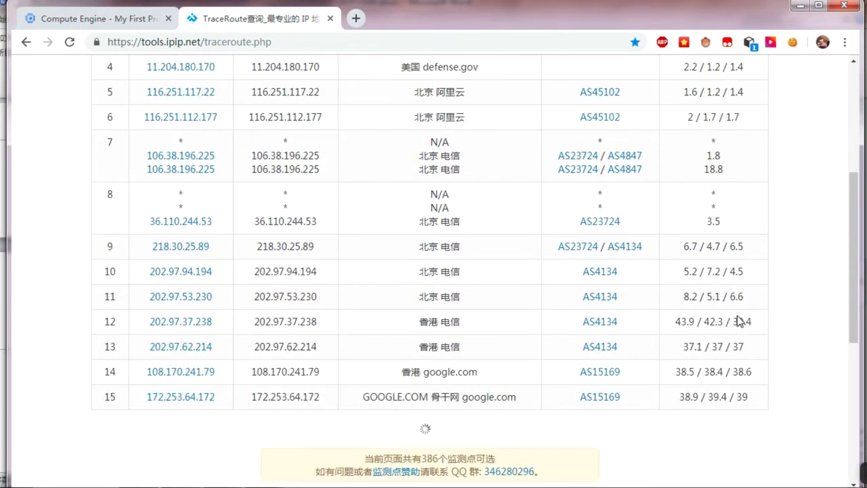
scroll(740, 321, "down", 2)
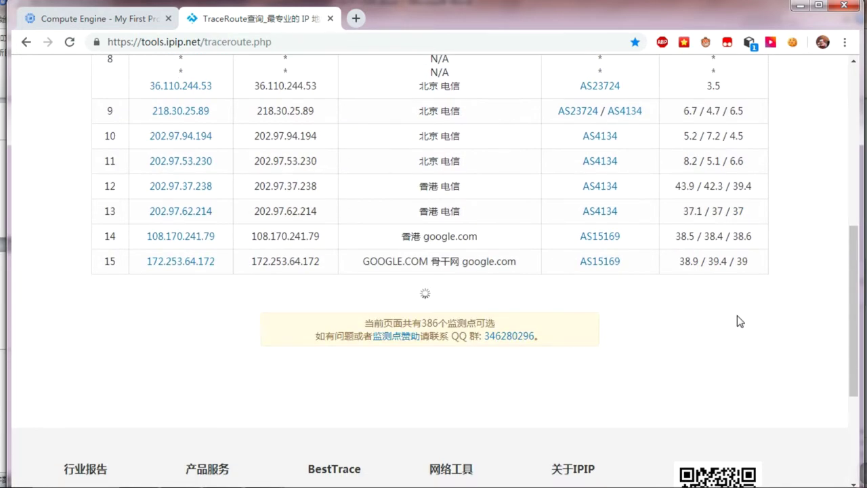
scroll(740, 321, "down", 3)
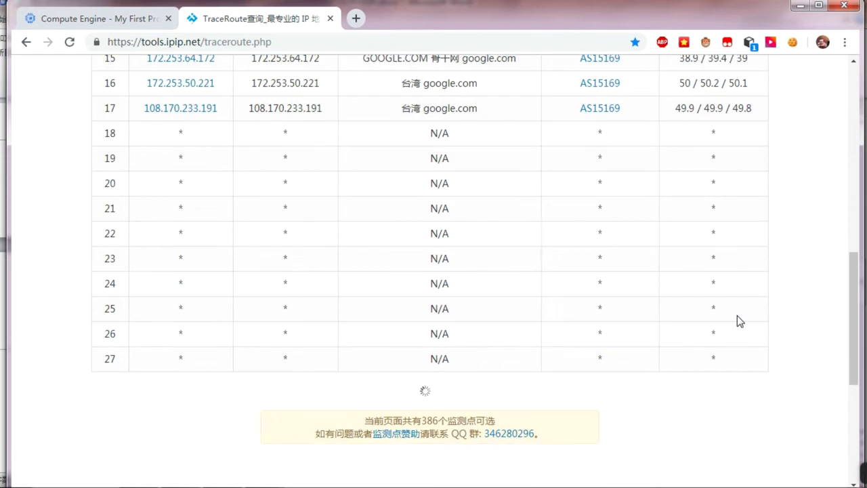
scroll(740, 321, "down", 1)
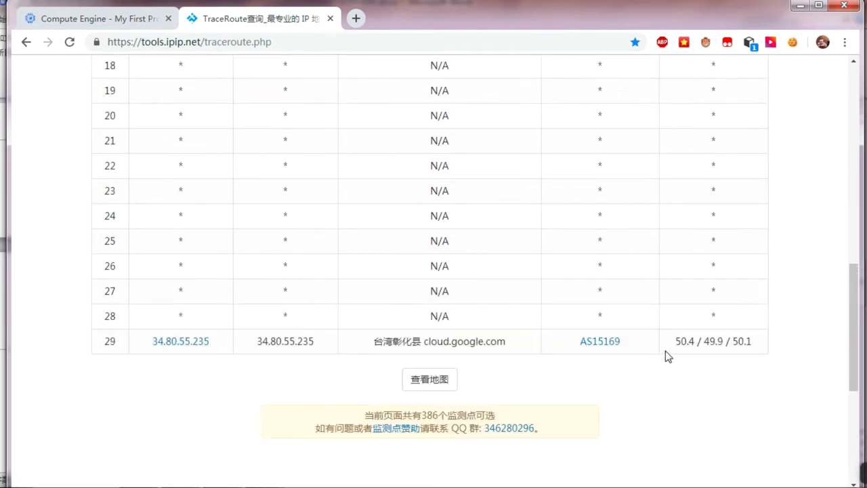
scroll(734, 365, "up", 2)
scroll(734, 365, "up", 6)
scroll(732, 365, "down", 7)
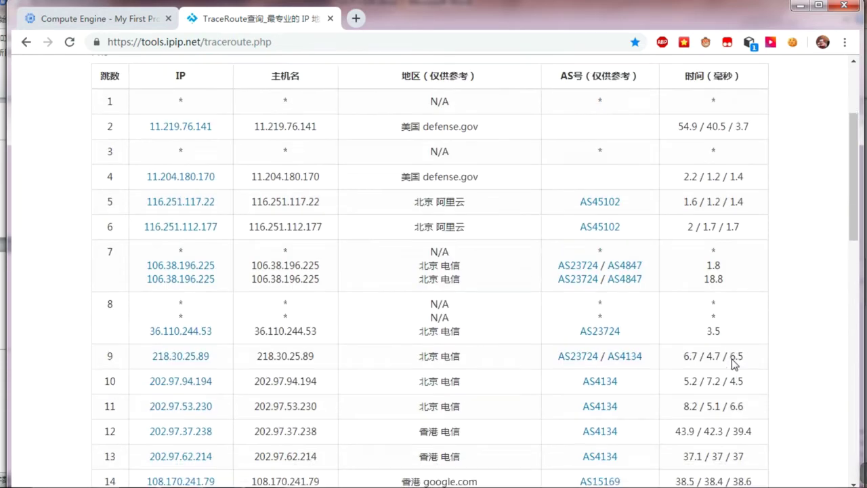
scroll(732, 364, "up", 8)
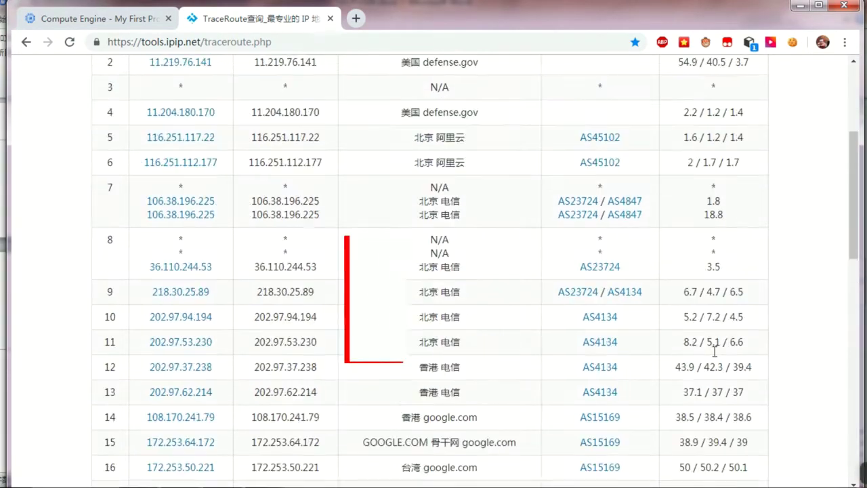
left_click(87, 20)
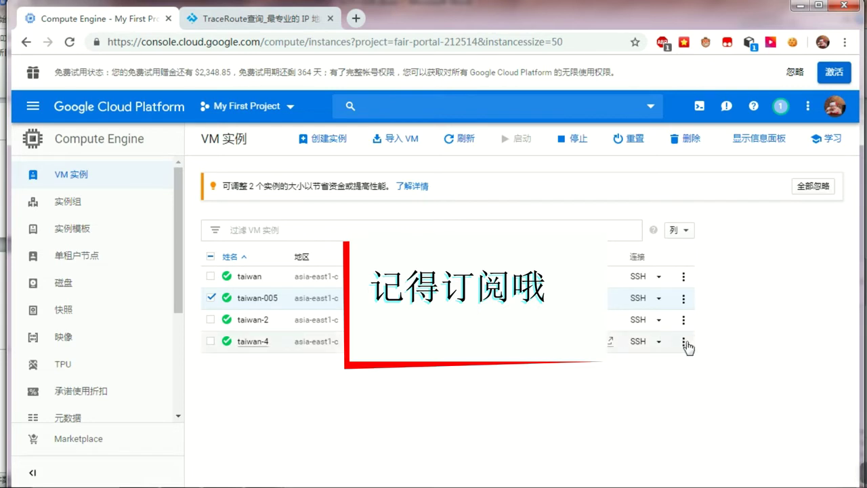
Step: Open taiwan-005's SSH in a browser window (在浏览器窗口中打开) and centre the popup
left_click(660, 302)
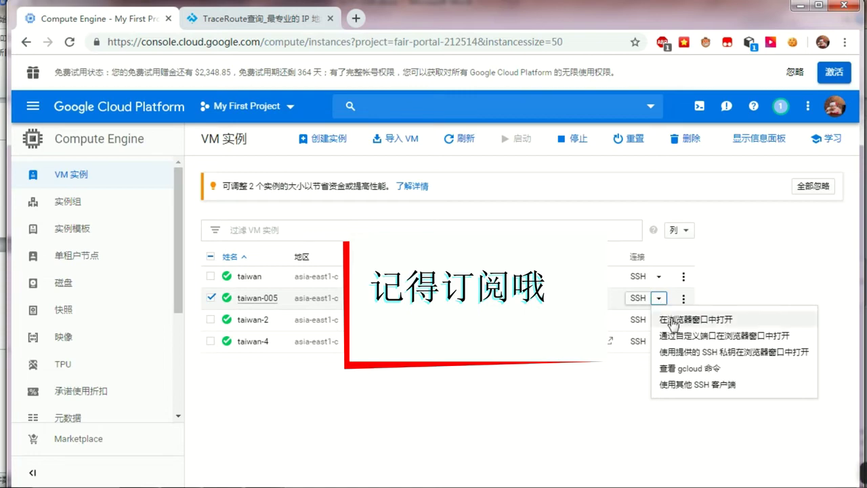
left_click(701, 324)
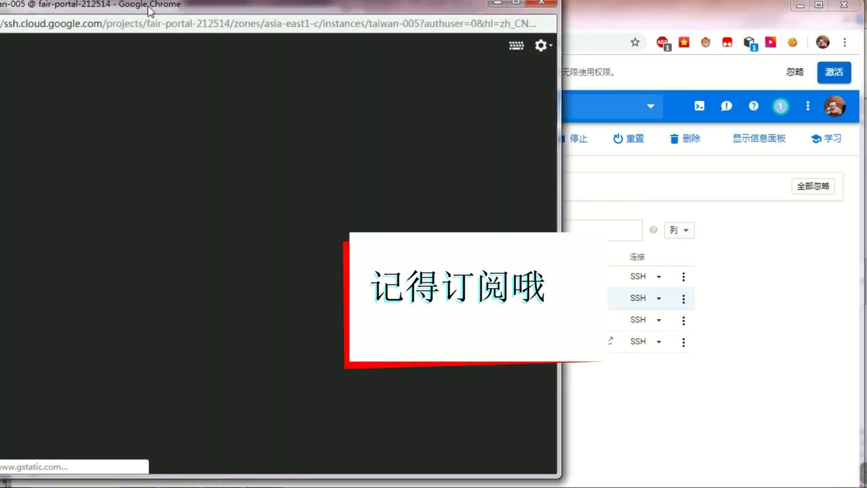
left_click_drag(148, 6, 338, 42)
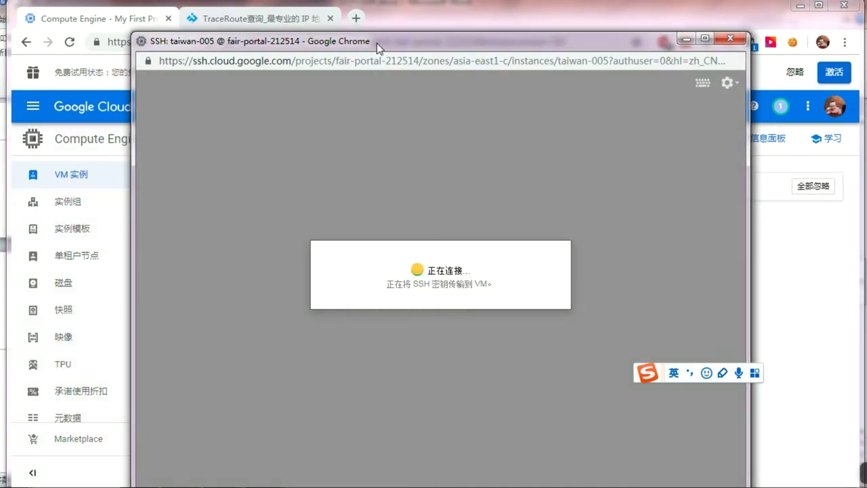
left_click_drag(377, 42, 370, 33)
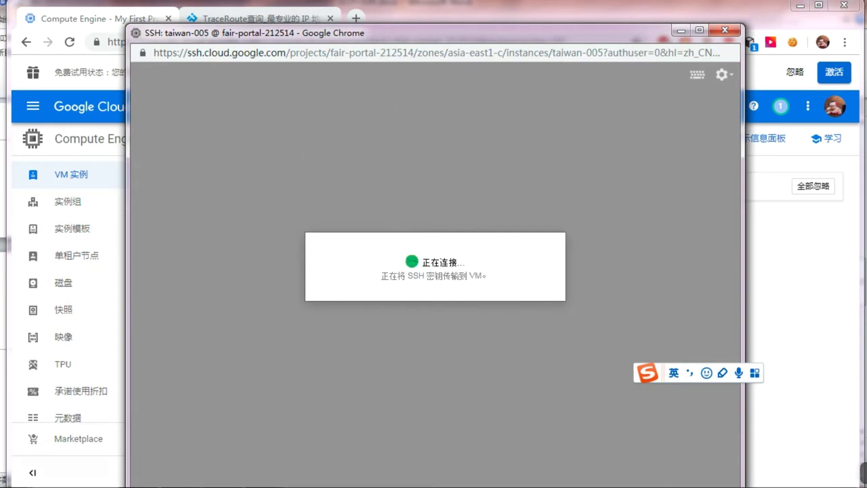
left_click(179, 427)
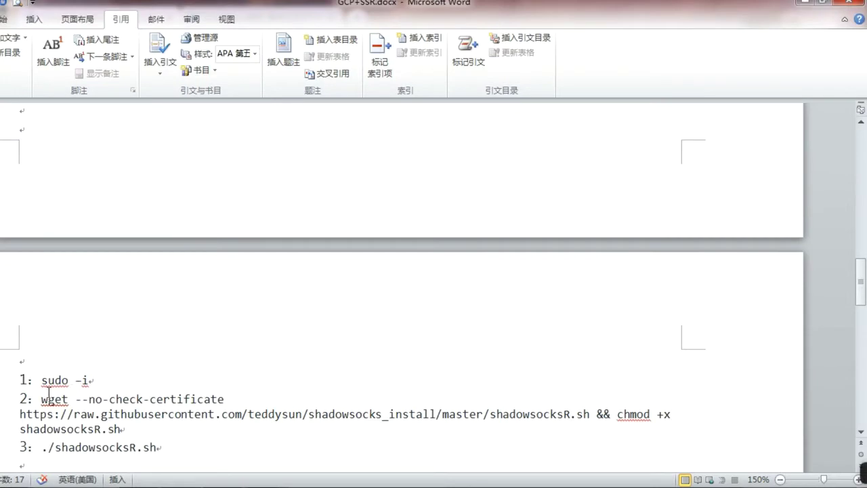
Step: Run 'sudo -i' in the SSH terminal, retyping it after the paste error, to get root
left_click_drag(41, 380, 86, 384)
key("ctrl+c")
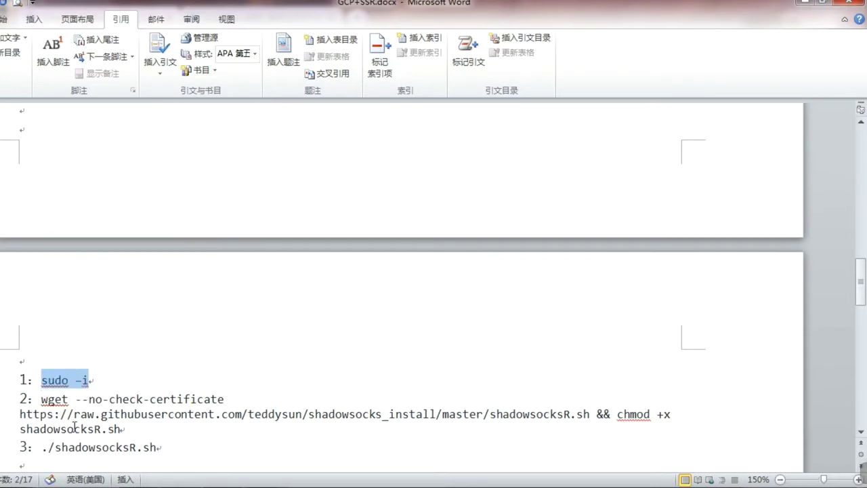
left_click(184, 420)
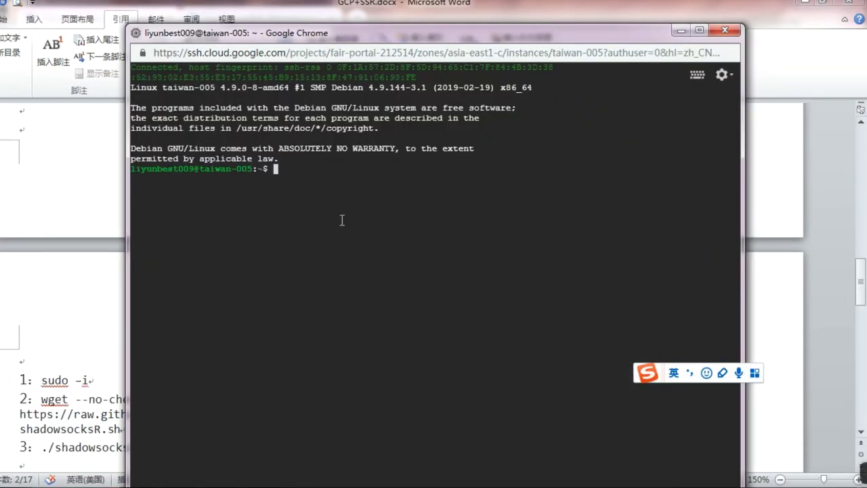
key("ctrl+v")
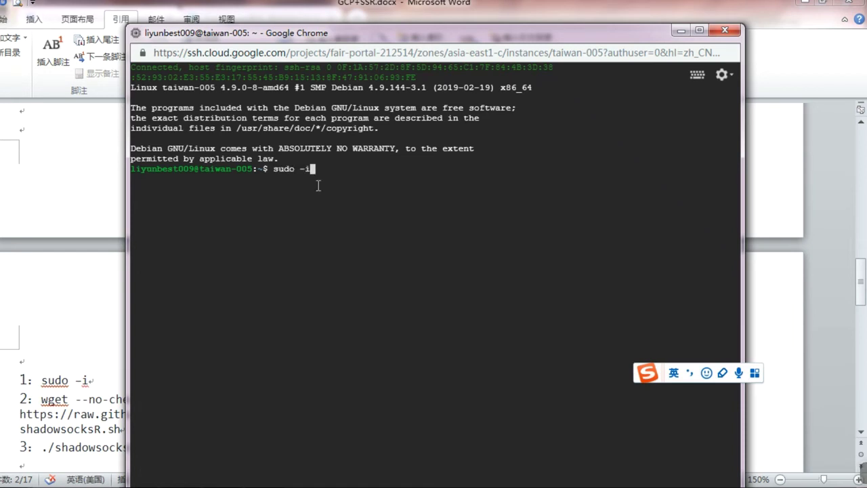
key("Return")
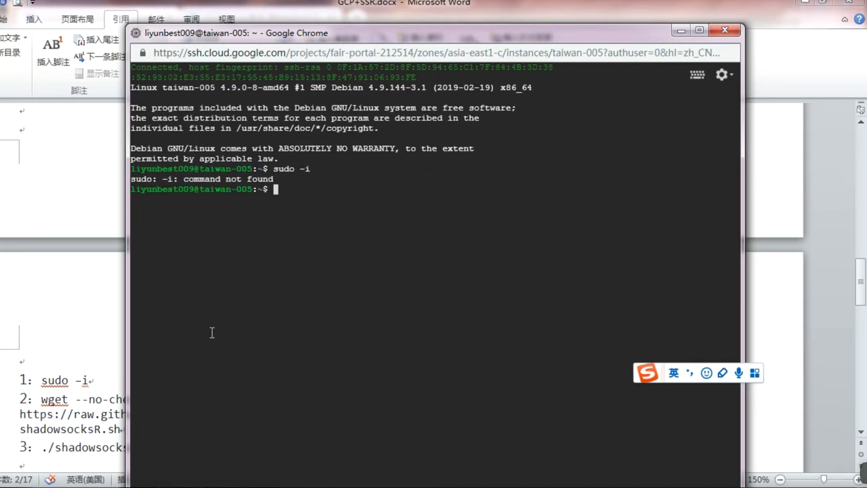
type("sudo -i")
key("Return")
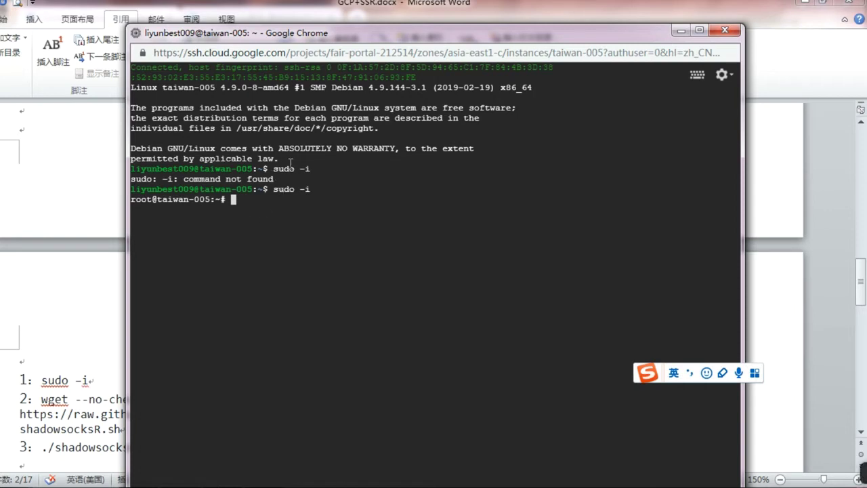
left_click_drag(186, 178, 279, 178)
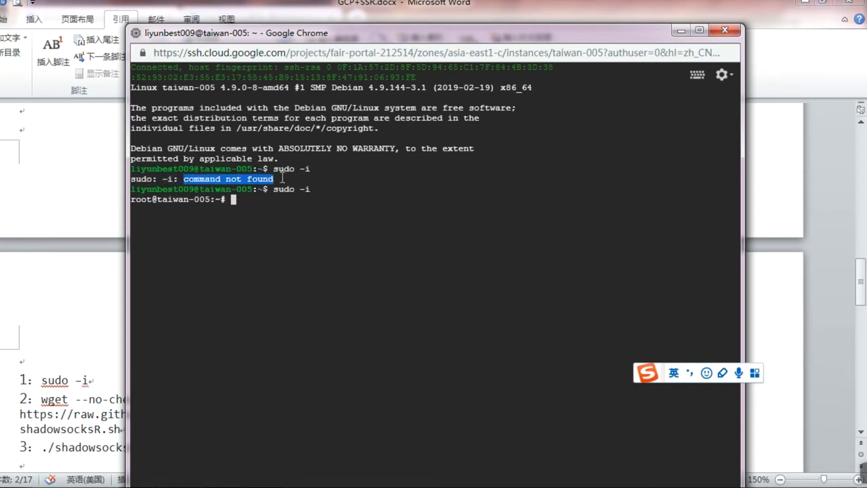
left_click(249, 179)
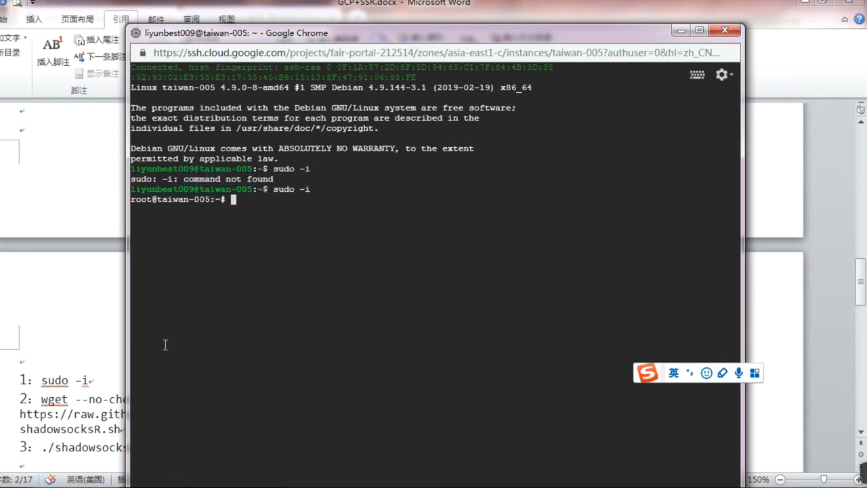
key("alt+Tab")
scroll(63, 403, "down", 3)
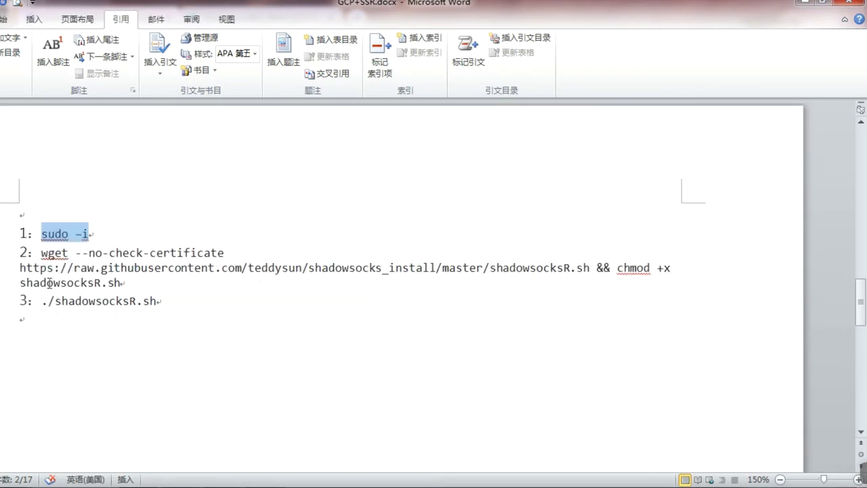
Step: Copy line 2's wget and chmod command and run it to fetch shadowsocksR.sh
left_click_drag(42, 251, 122, 282)
key("ctrl+c")
right_click(88, 265)
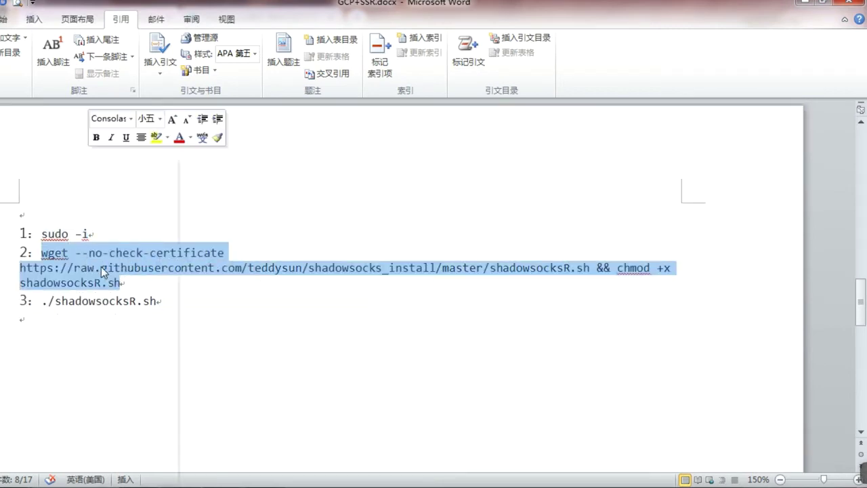
left_click(140, 182)
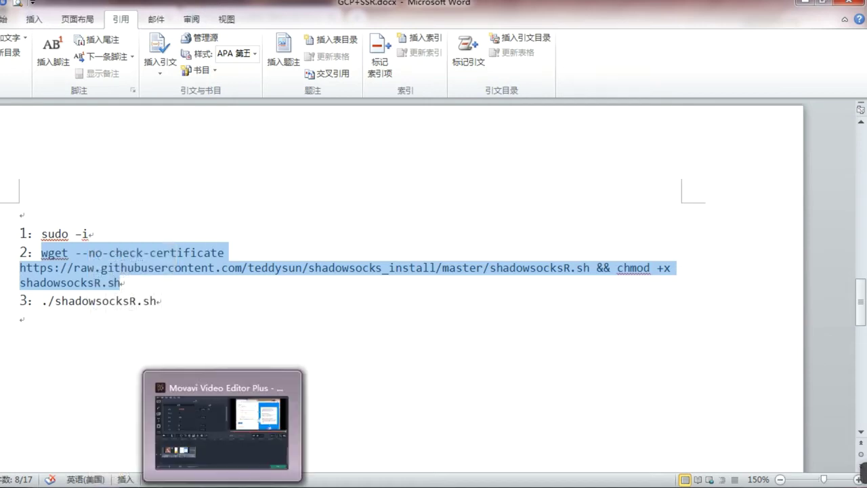
left_click(173, 417)
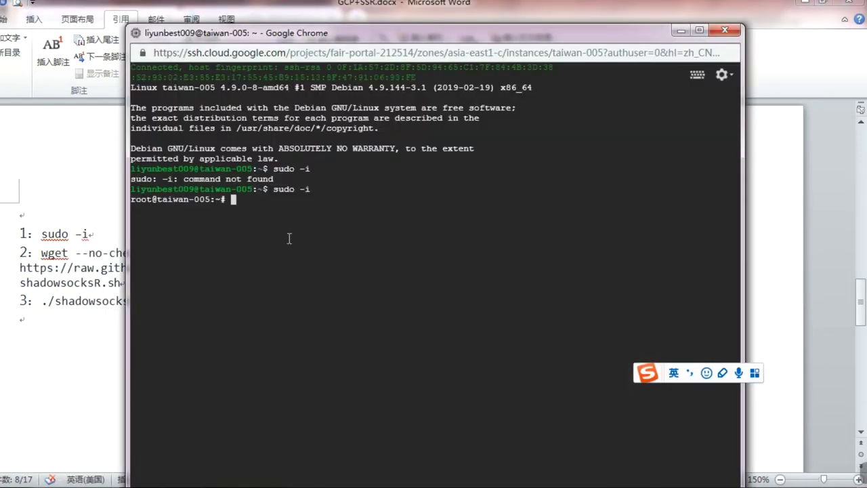
key("ctrl+v")
key("Return")
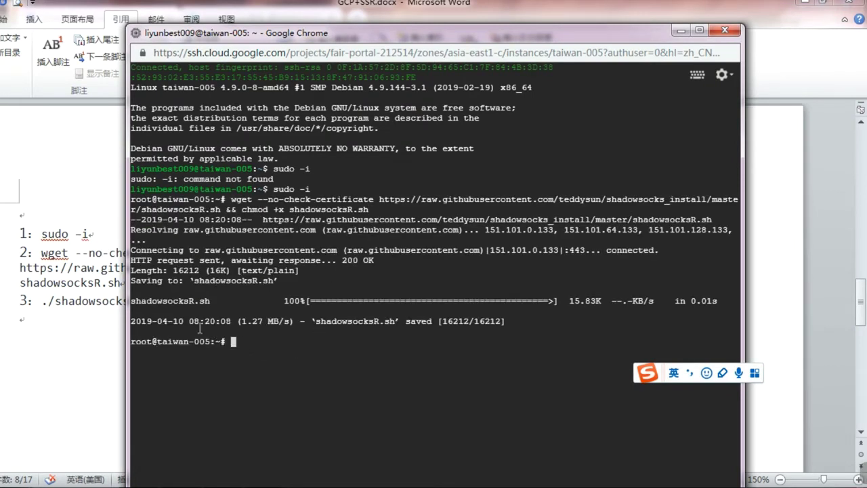
left_click(65, 309)
left_click_drag(42, 300, 158, 299)
key("ctrl+c")
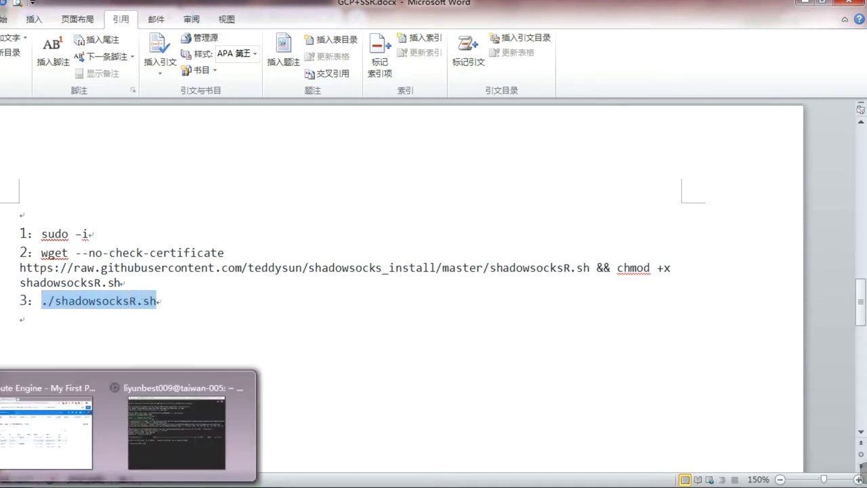
Step: Run ./shadowsocksR.sh with default password, port 444, aes-256-cfb, origin protocol and plain obfs
left_click(128, 443)
key("ctrl+v")
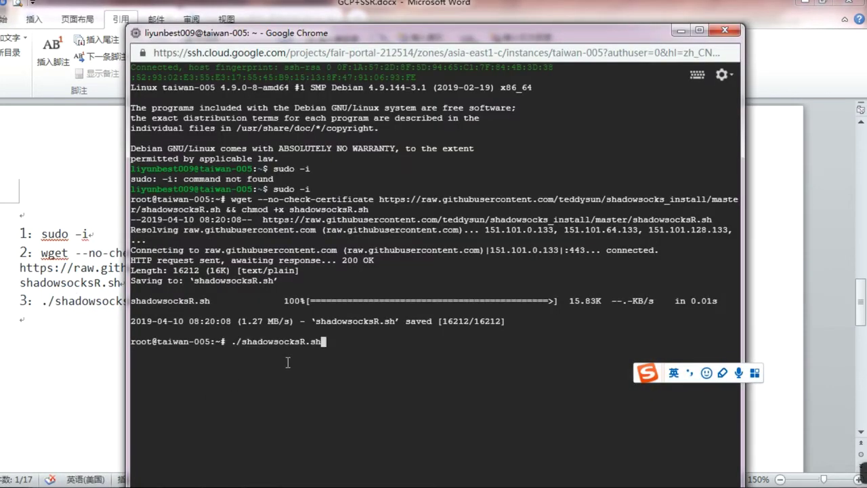
key("Return")
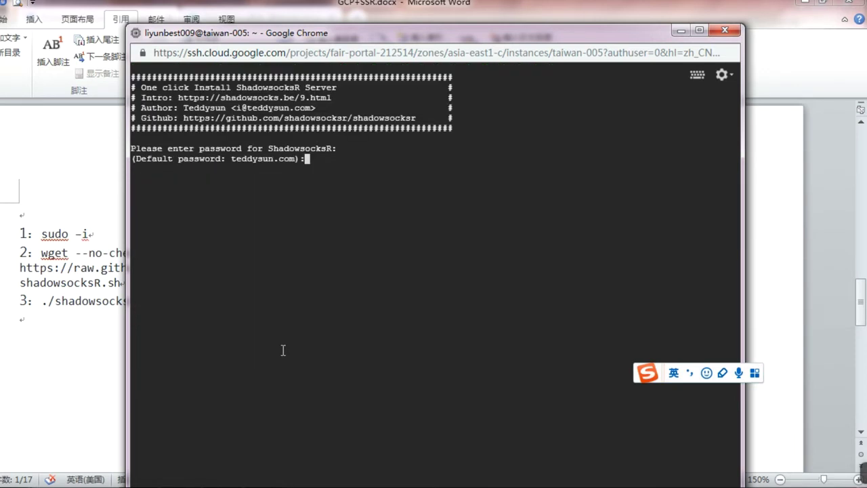
key("Return")
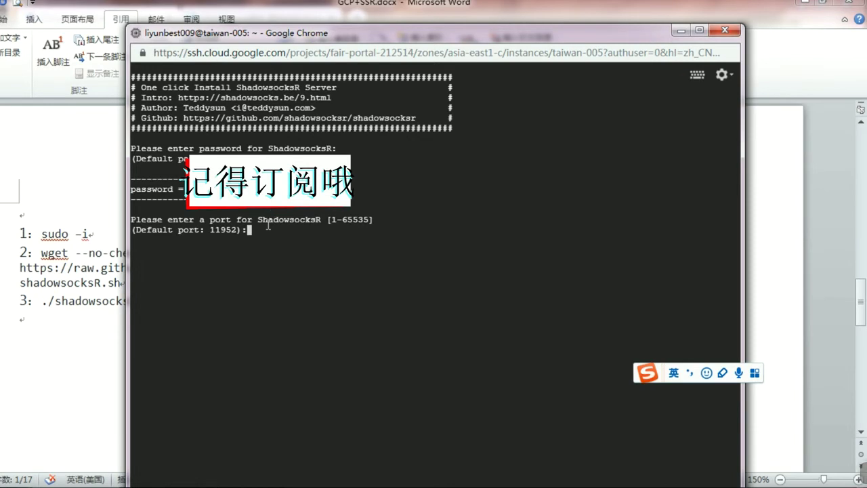
type("444")
key("Return")
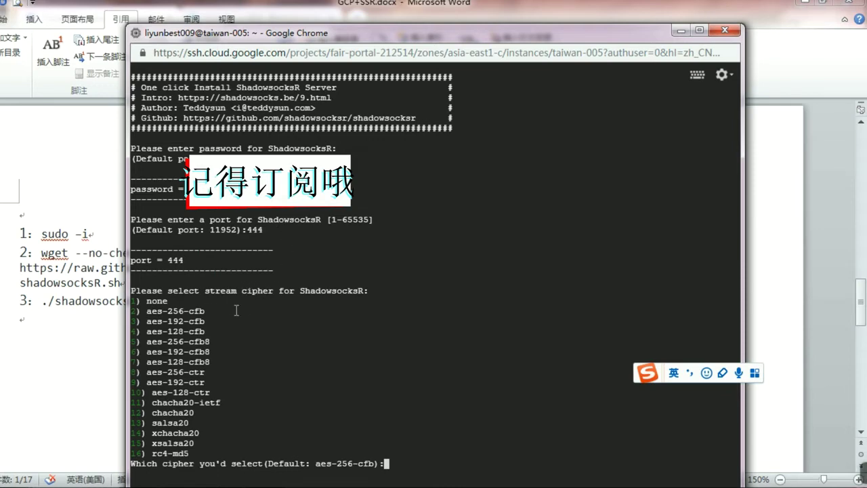
key("Return")
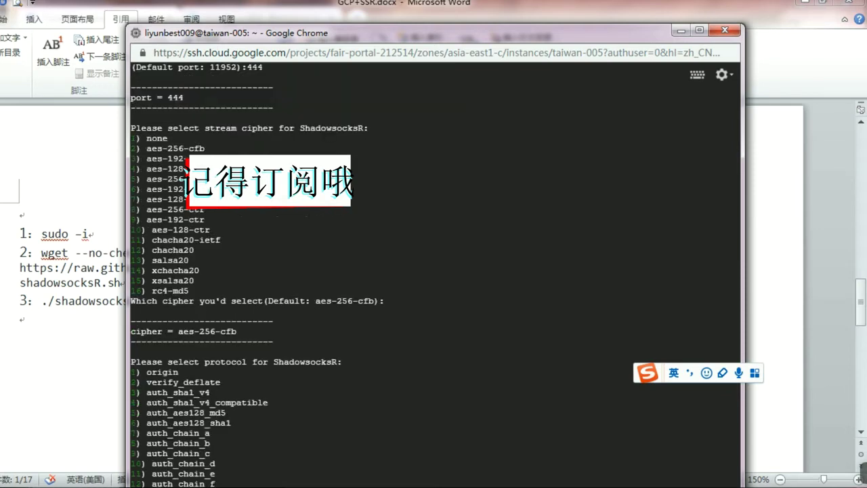
key("Return")
key("Return")
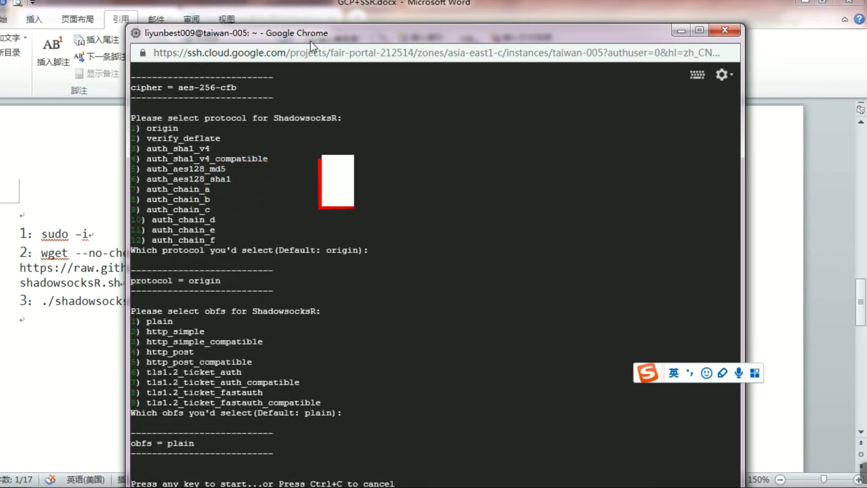
left_click_drag(314, 36, 308, 17)
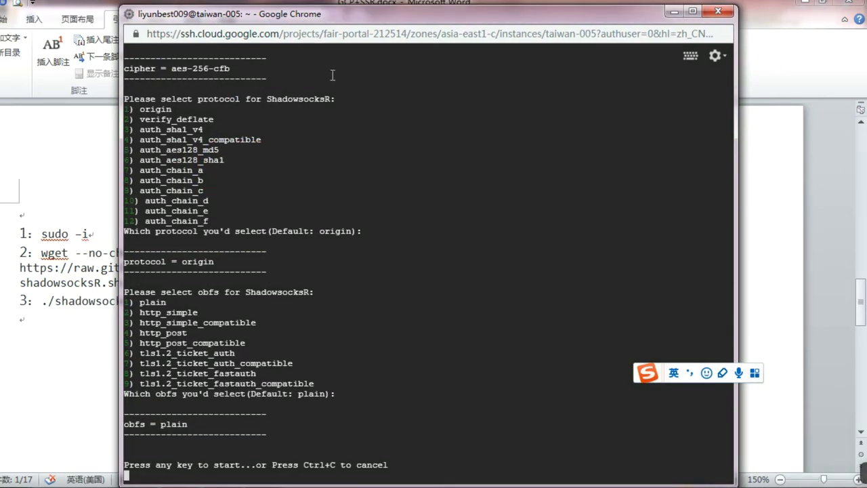
key("Return")
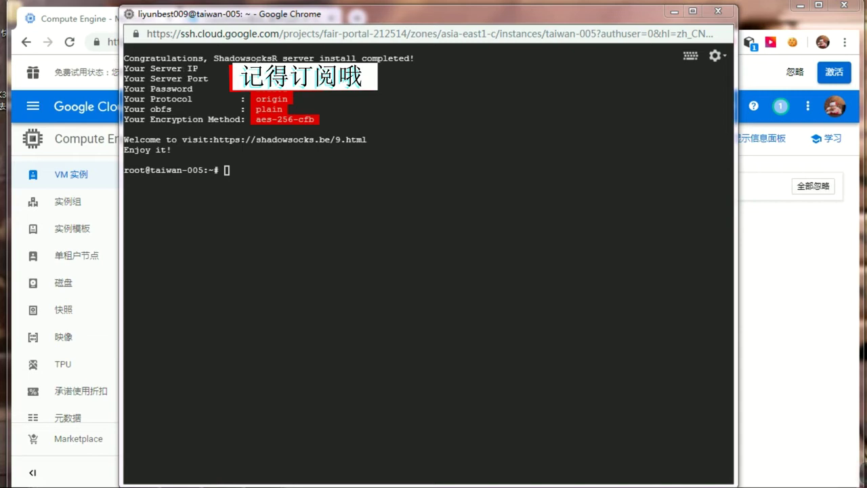
Step: Wait for the install to complete and select the server connection details summary
left_click(261, 60)
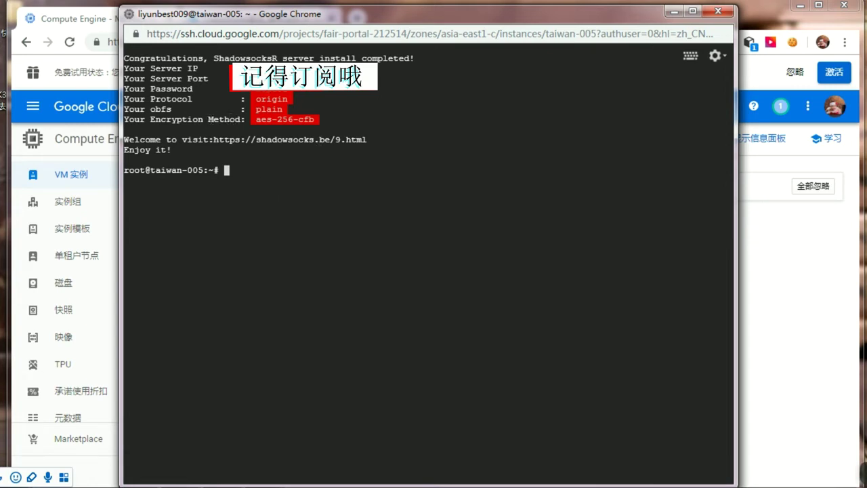
left_click_drag(124, 76, 354, 119)
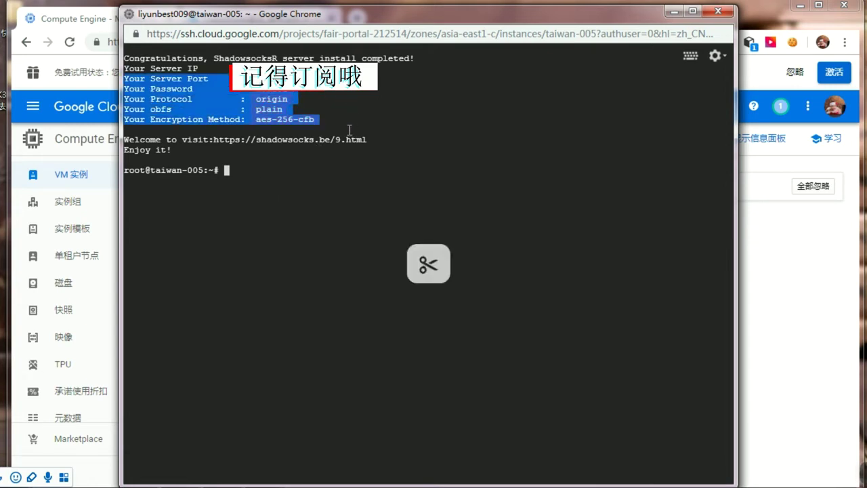
left_click(347, 122)
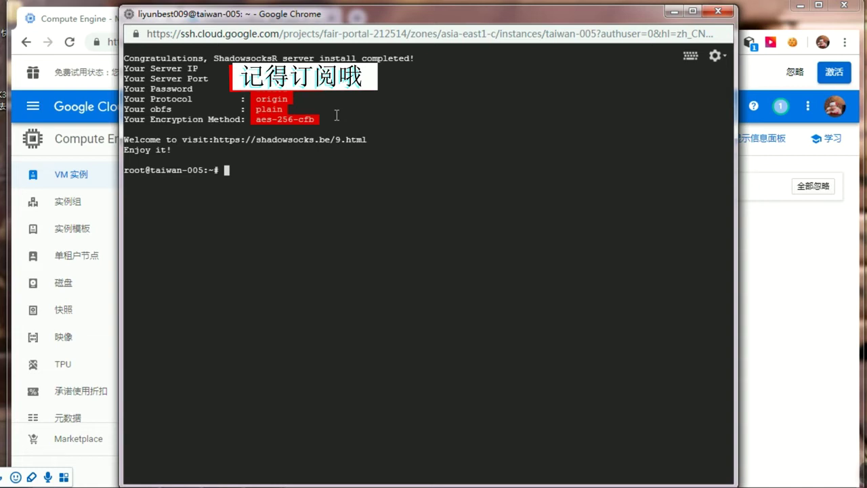
mouse_move(844, 468)
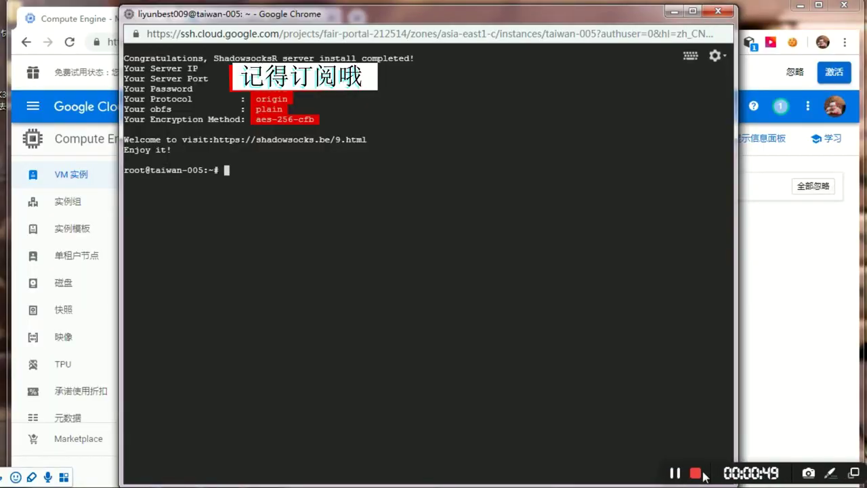
left_click(698, 473)
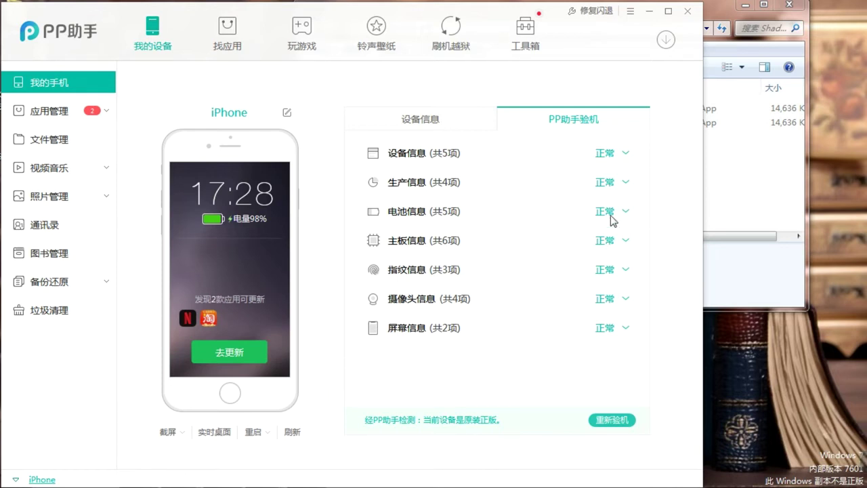
Step: Arrange the Shadowrocket folder beside PP助手 and locate Shadowrocket-2.1.10.ipa, dismissing the backup reminder
left_click(757, 211)
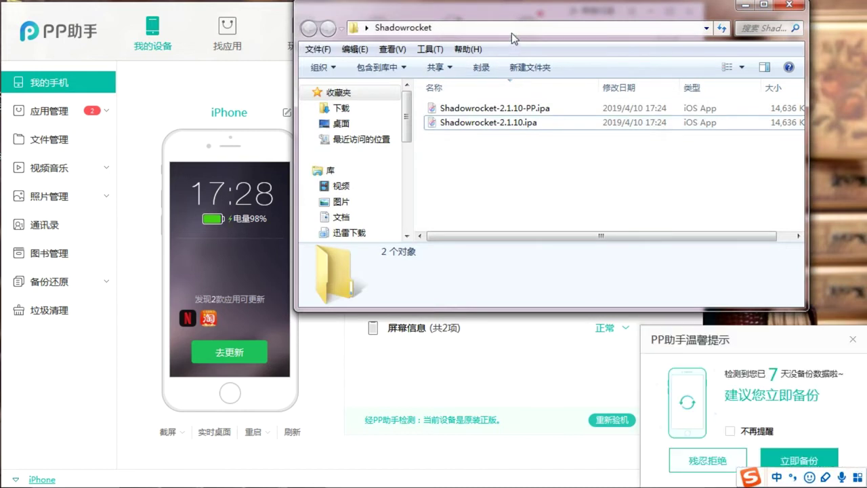
left_click(853, 339)
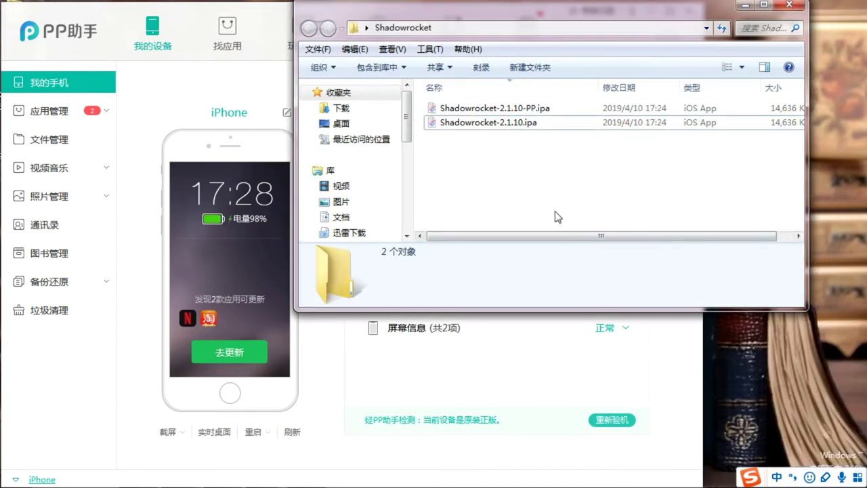
left_click(472, 126)
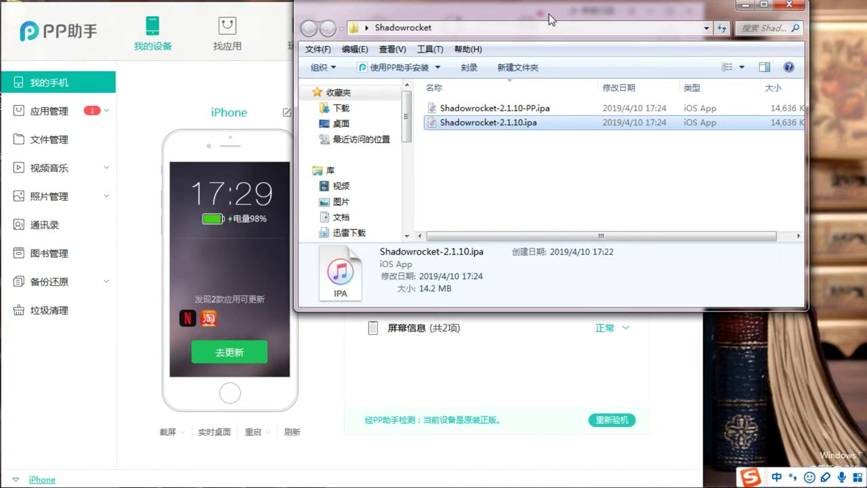
left_click_drag(550, 10, 556, 62)
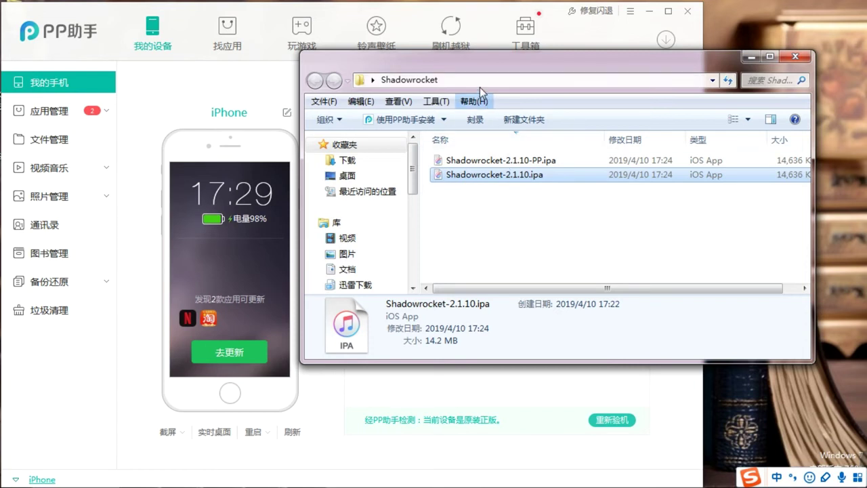
left_click_drag(473, 63, 548, 55)
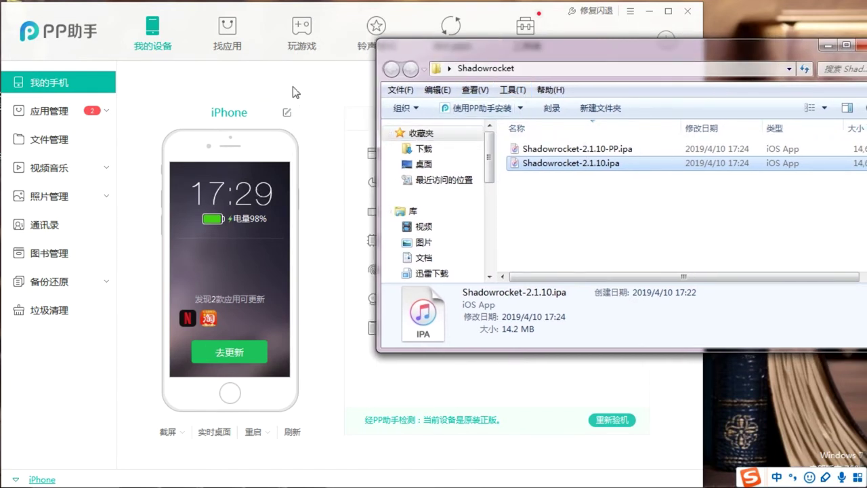
left_click(343, 89)
left_click_drag(754, 57, 660, 66)
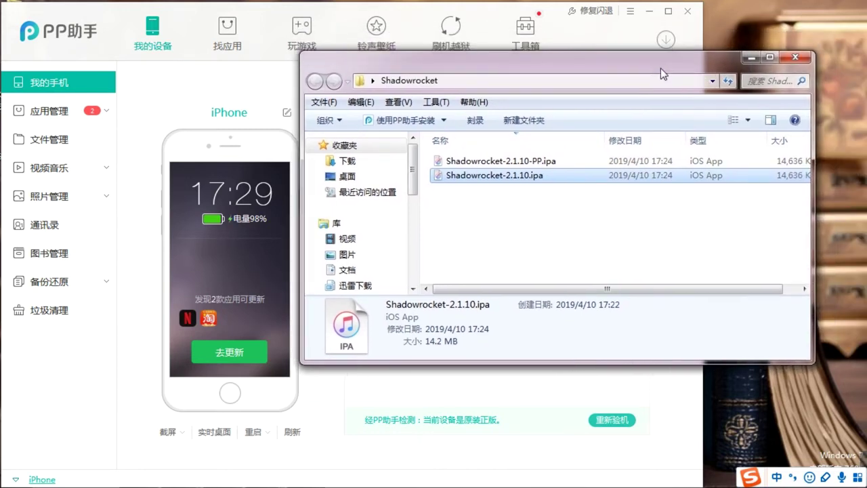
left_click(498, 165)
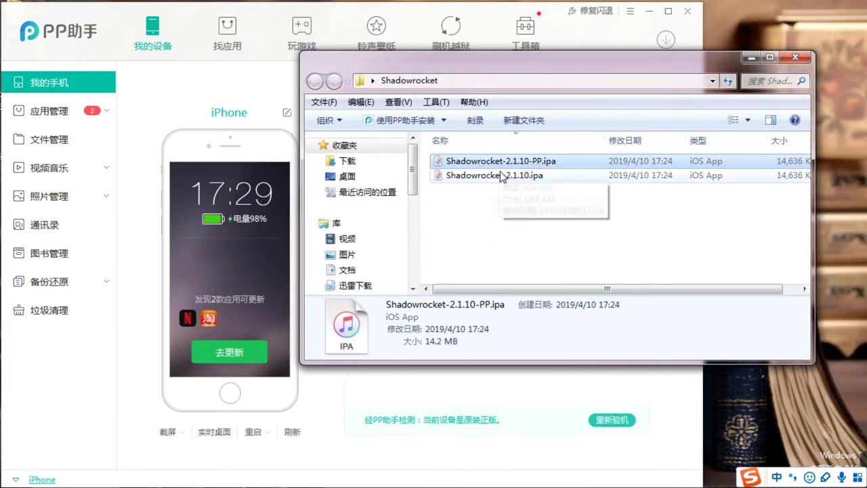
left_click(511, 179)
left_click(568, 237)
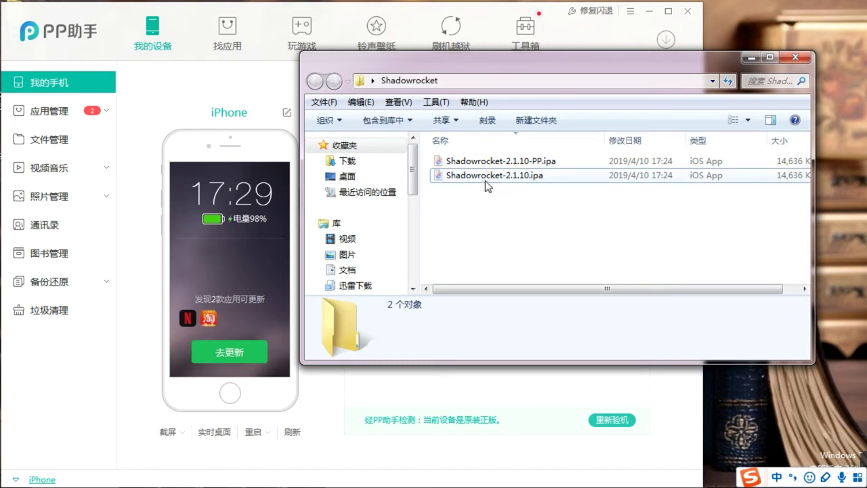
left_click_drag(481, 71, 503, 88)
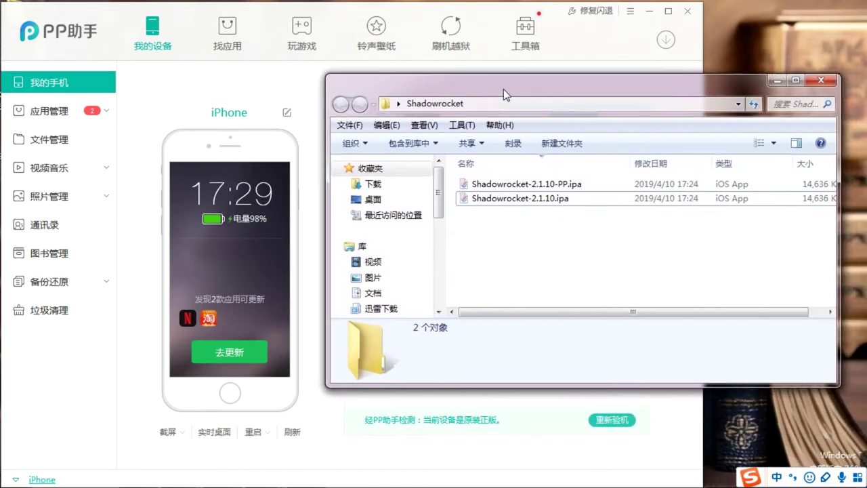
Step: Open Shadowrocket-2.1.10.ipa in PP助手, skip the update prompt and install it via 安装到手机
double_click(514, 202)
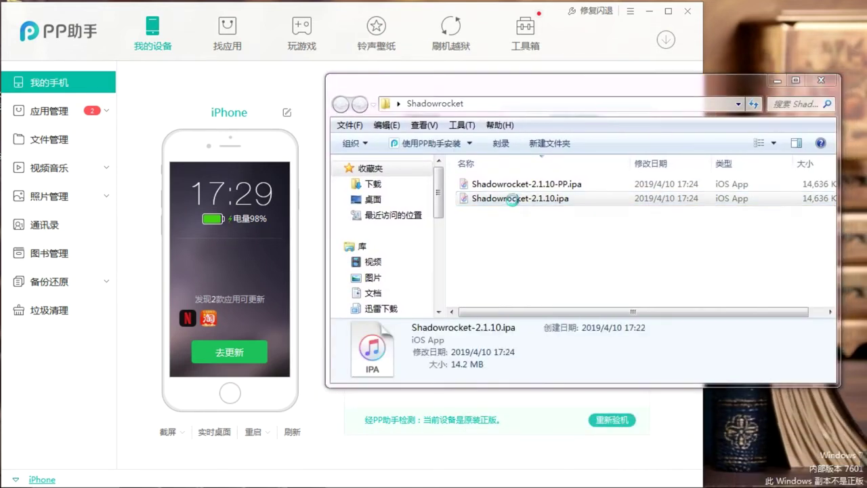
left_click(401, 339)
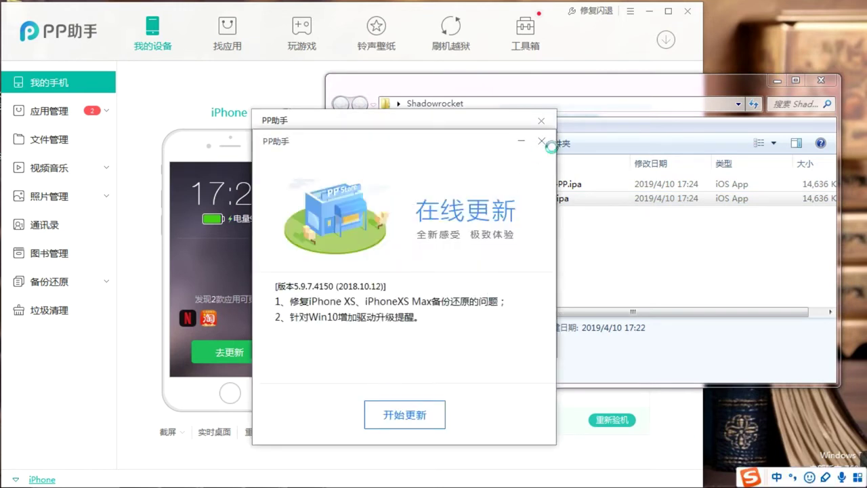
left_click(542, 141)
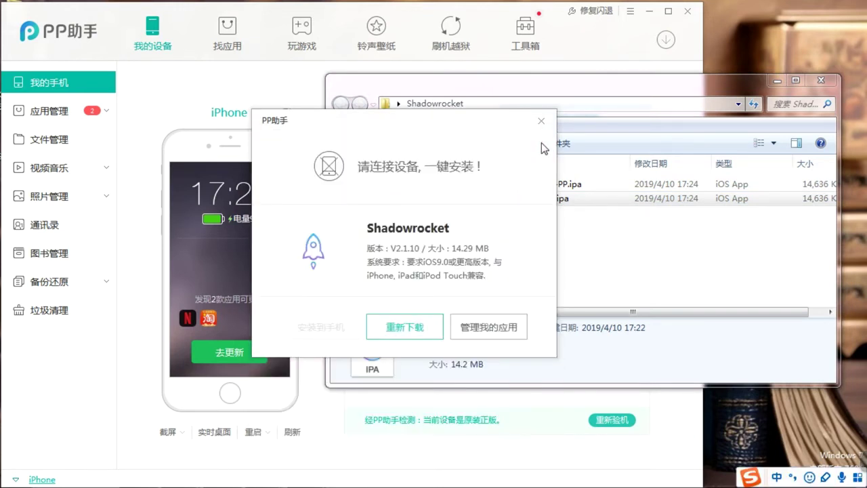
left_click(468, 326)
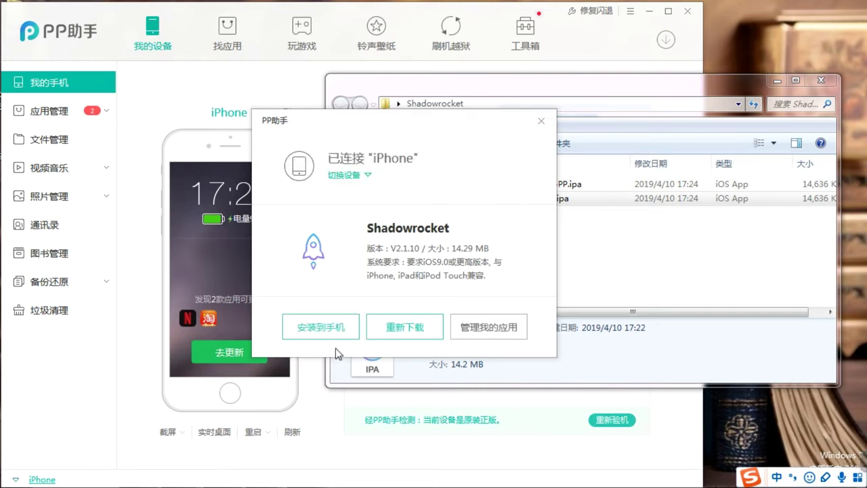
left_click(319, 328)
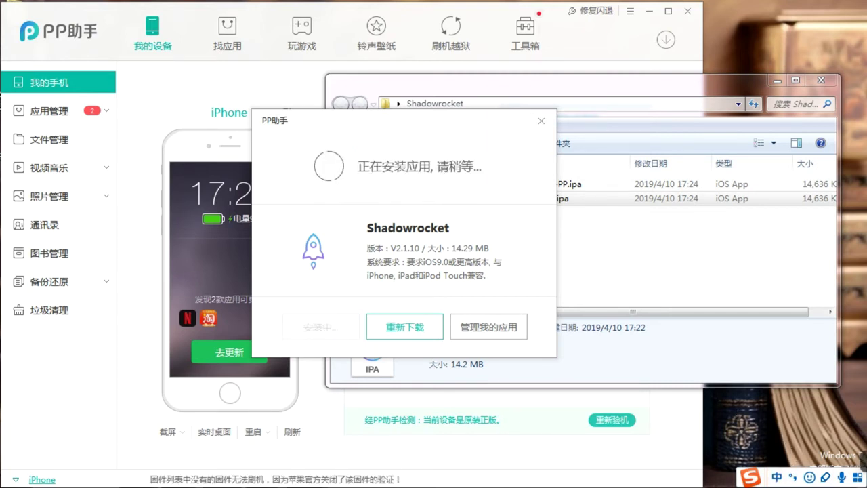
left_click(762, 487)
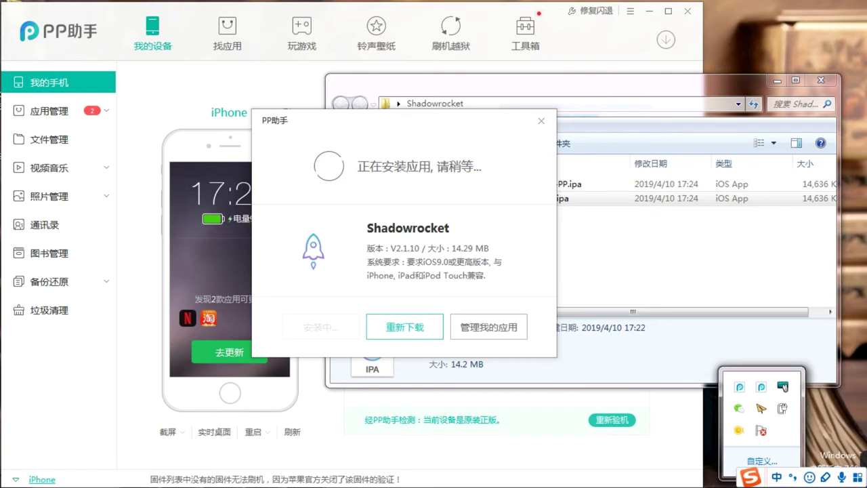
left_click(621, 359)
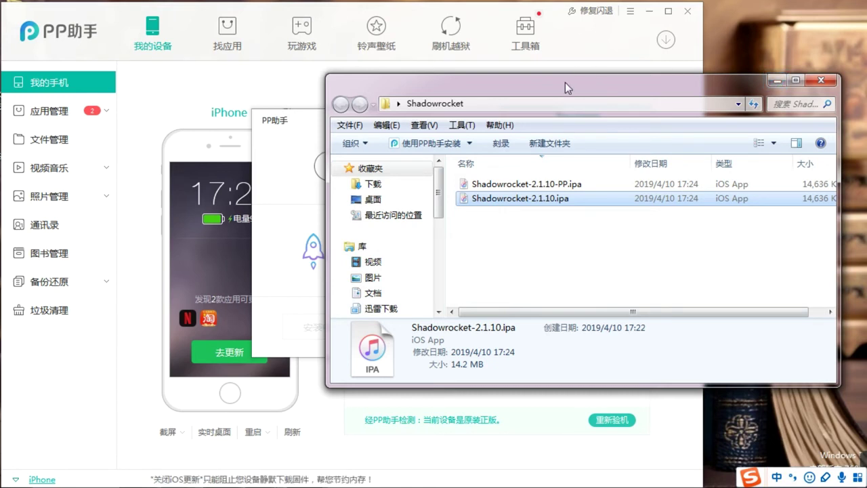
left_click(283, 138)
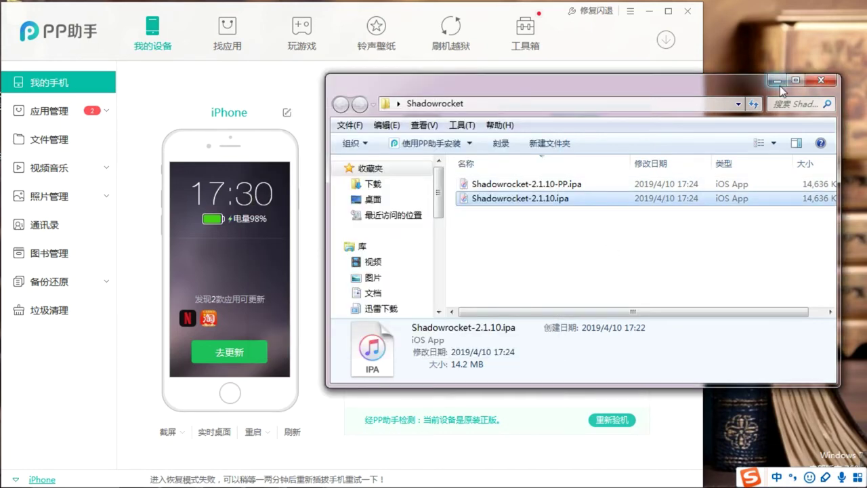
left_click(779, 83)
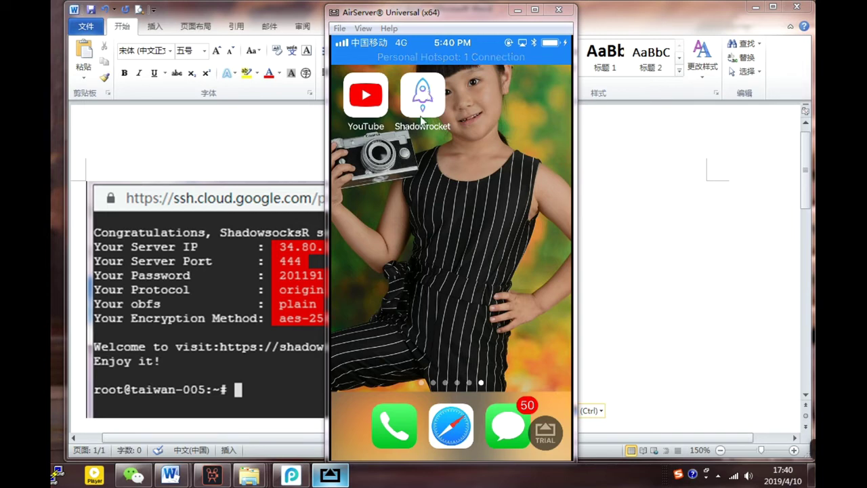
Step: Reposition the AirServer iPhone mirror window on screen
left_click_drag(401, 17, 483, 19)
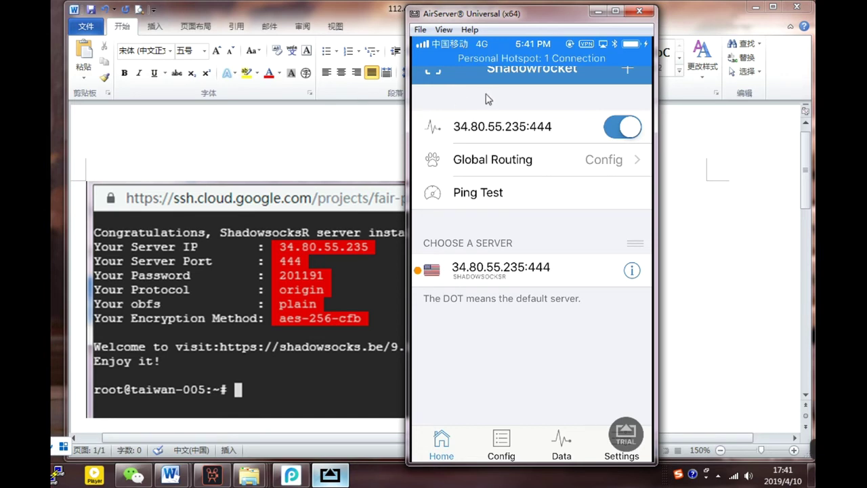
left_click_drag(505, 24, 469, 19)
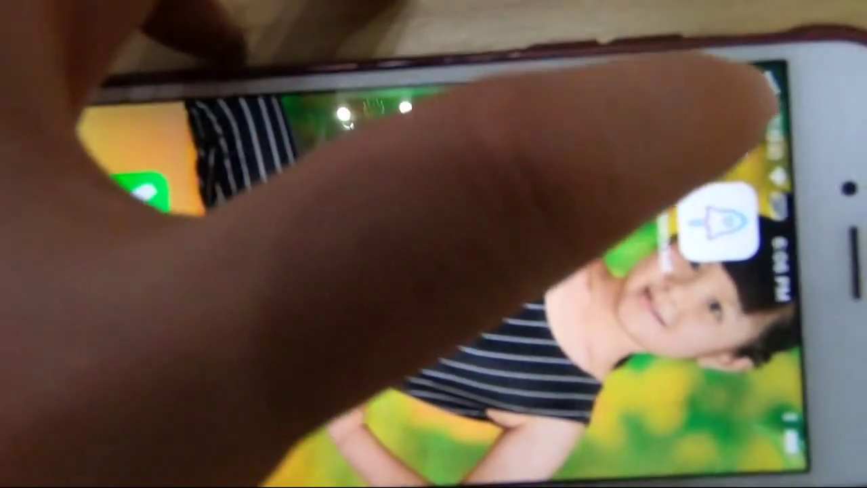
Step: Launch YouTube on the iPhone and play the 4K Epic Drone Footage video
left_click(718, 126)
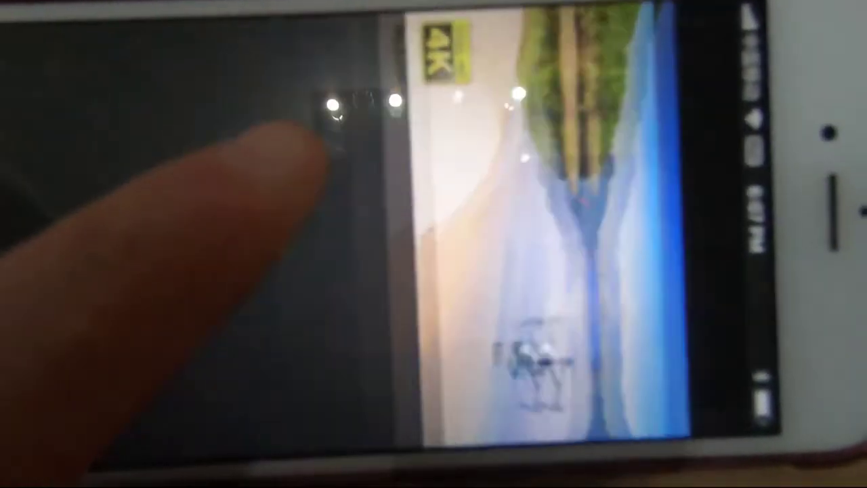
left_click(309, 139)
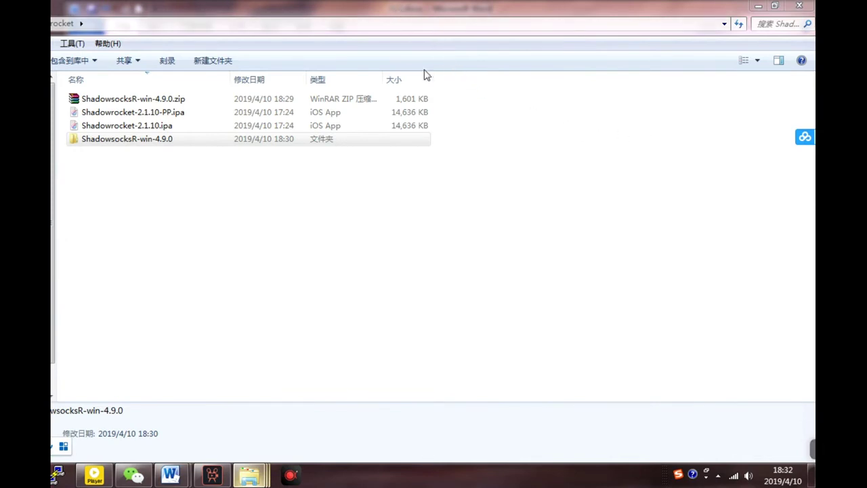
Step: Delete the old ShadowsocksR-win-4.9.0 folder and re-extract the zip to ShadowsocksR-win-4.9.0\
left_click(155, 147)
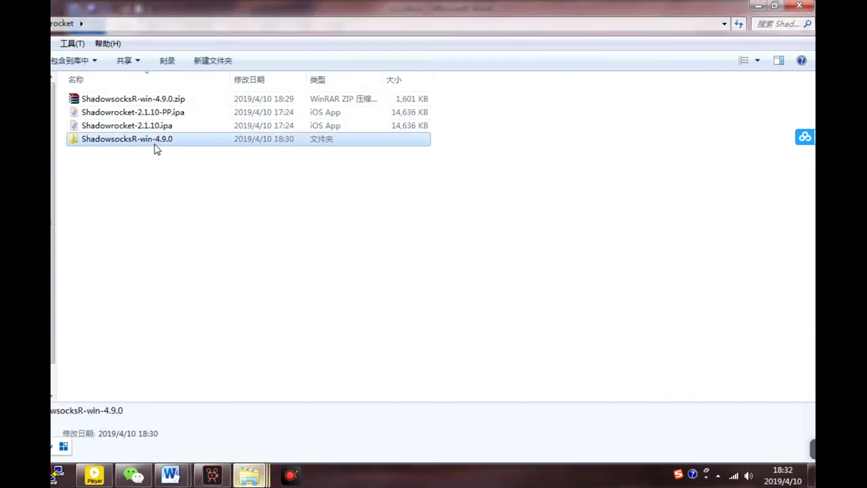
key("Delete")
key("Return")
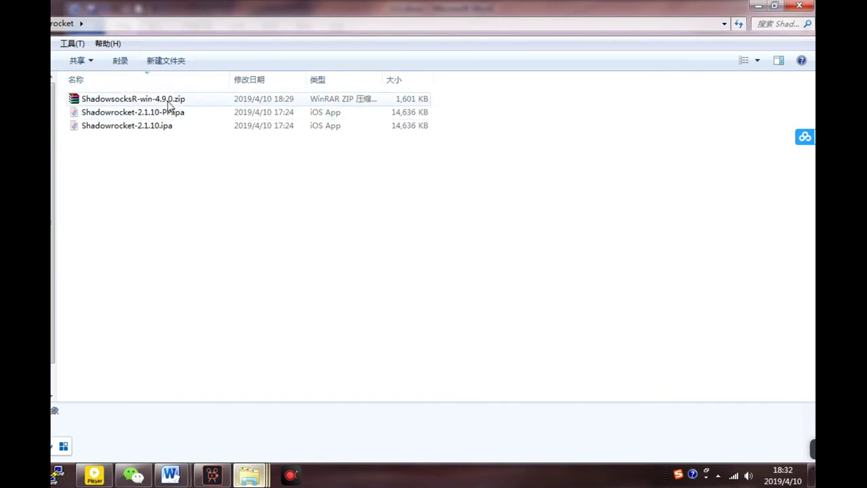
left_click(127, 102)
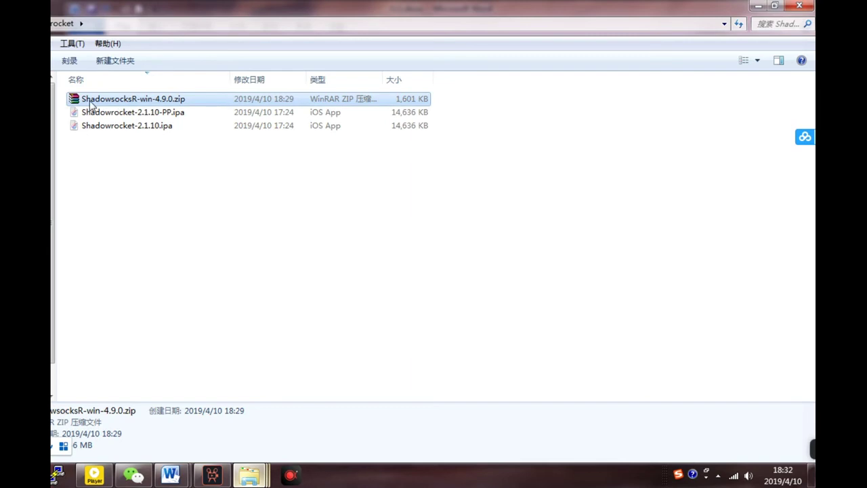
right_click(128, 102)
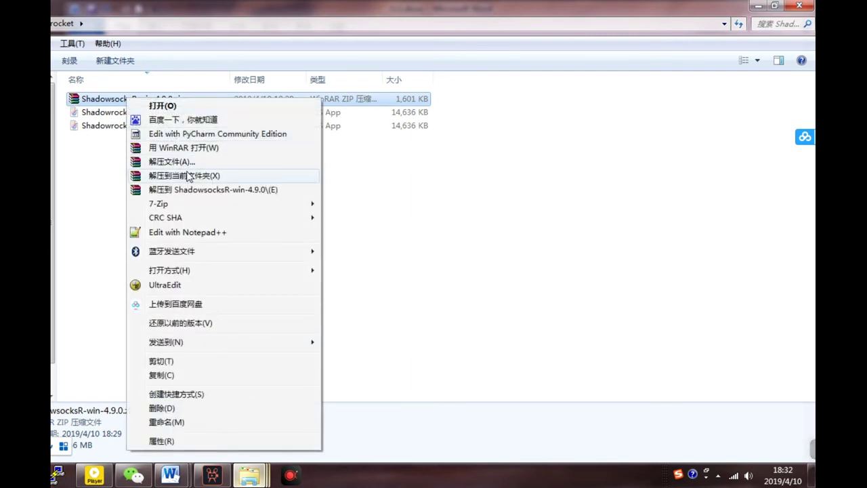
left_click(187, 190)
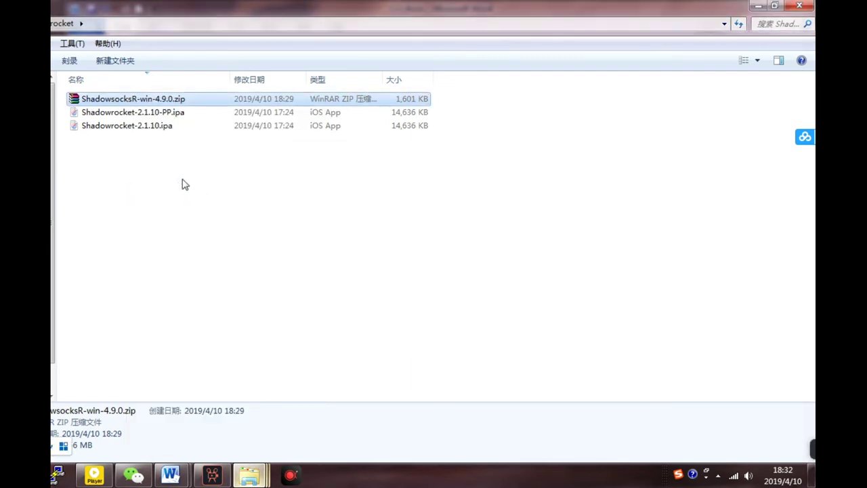
Step: Launch ShadowsocksR-dotnet4.0.exe from the extracted folder and dismiss the already-running notice
left_click(147, 146)
double_click(146, 142)
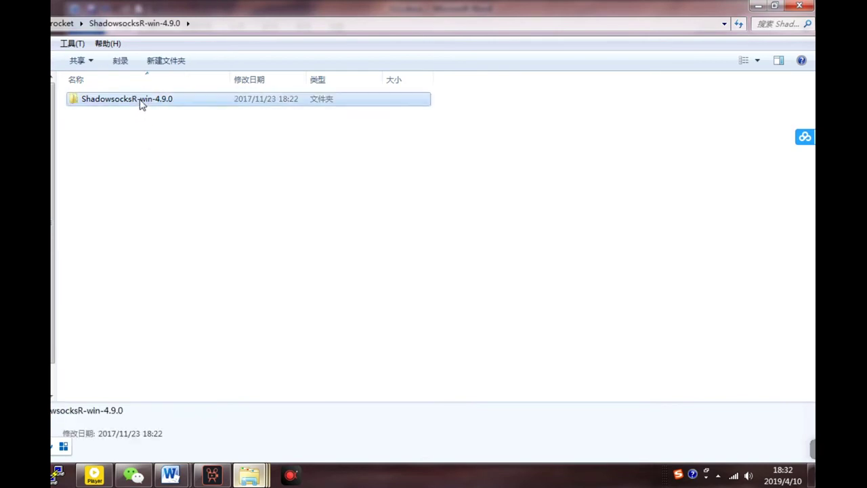
double_click(139, 102)
left_click(166, 169)
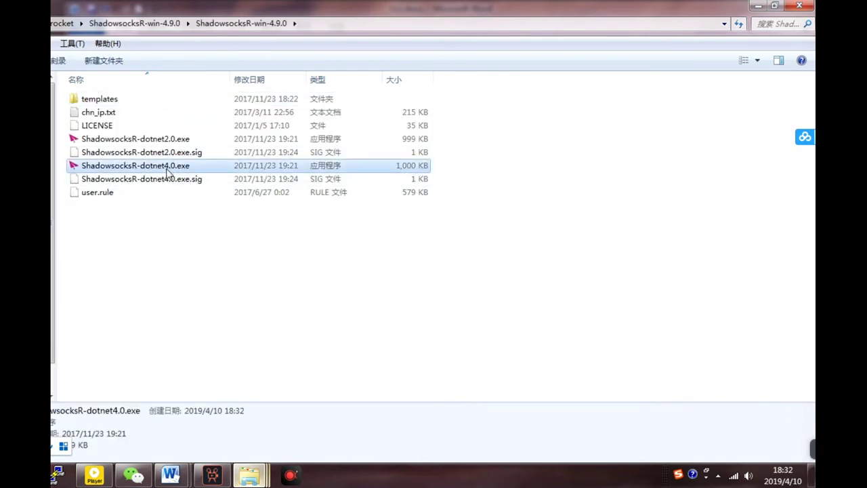
double_click(166, 169)
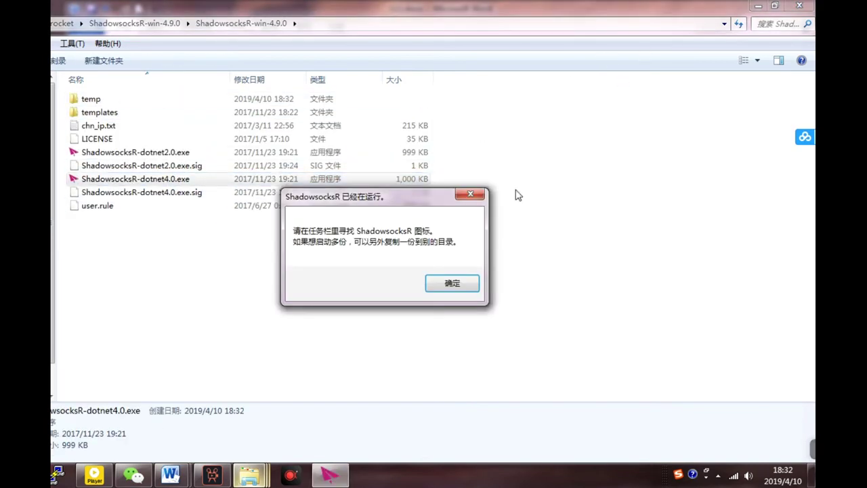
left_click(473, 283)
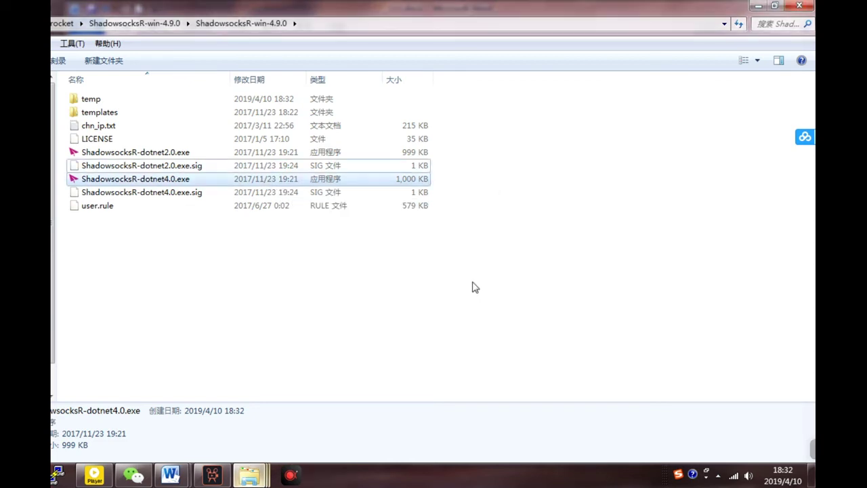
Step: Open the ShadowsocksR server settings from its notification-area icon
left_click(718, 476)
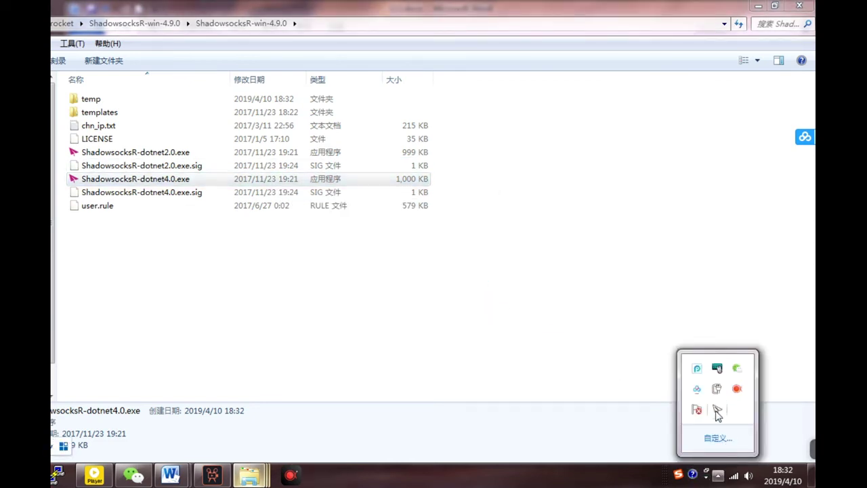
double_click(717, 409)
left_click(718, 409)
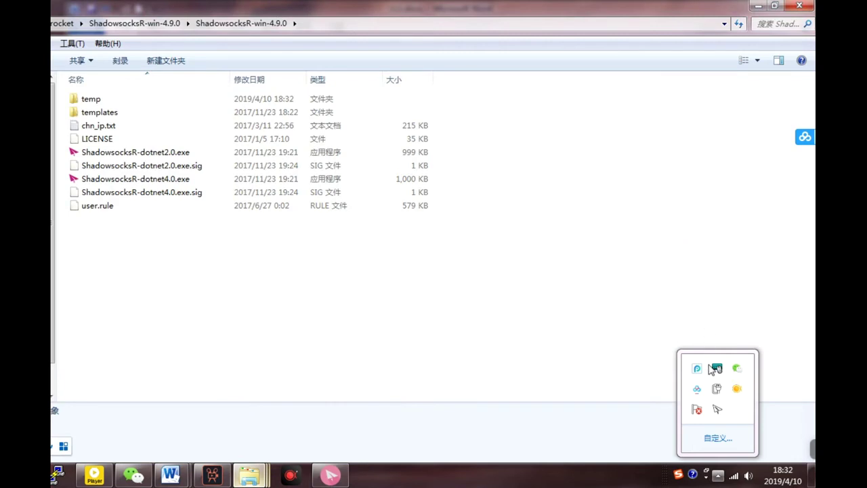
Step: Show the server address and password in plain text, with the settings beside the install summary
left_click(330, 476)
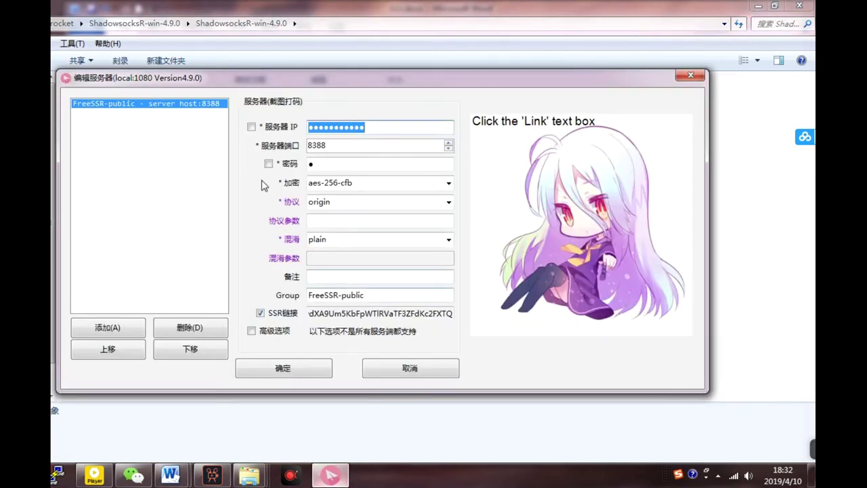
left_click(251, 127)
left_click(269, 163)
triple_click(378, 128)
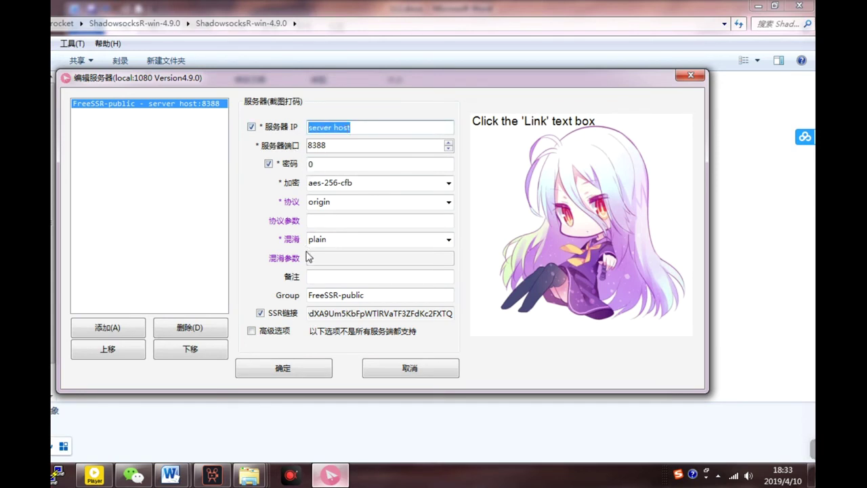
left_click(760, 7)
left_click_drag(381, 77, 613, 73)
left_click_drag(564, 14, 413, 23)
left_click_drag(640, 74, 628, 84)
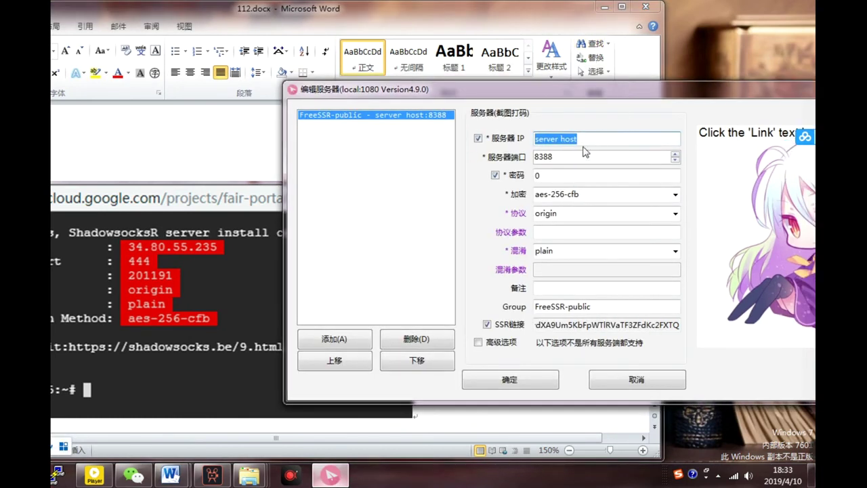
Step: Enter server IP 34.80.55.235, port 444 and the server password, then save
key("BackSpace")
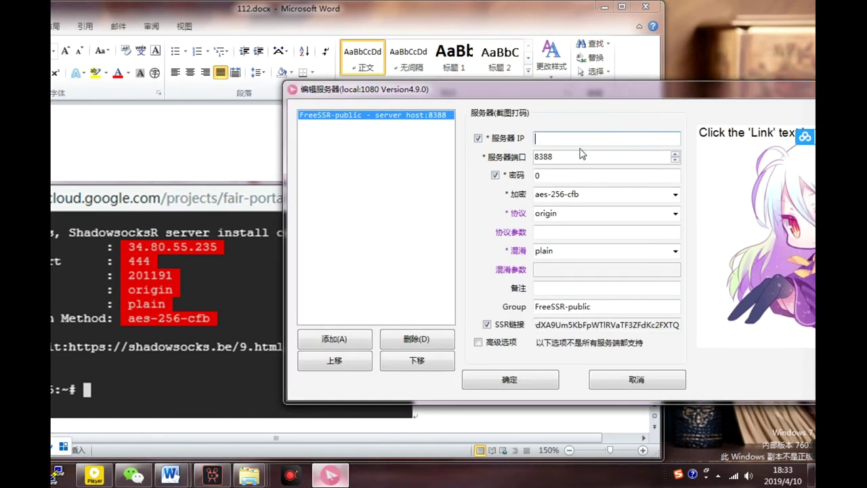
type("34.80.55.235")
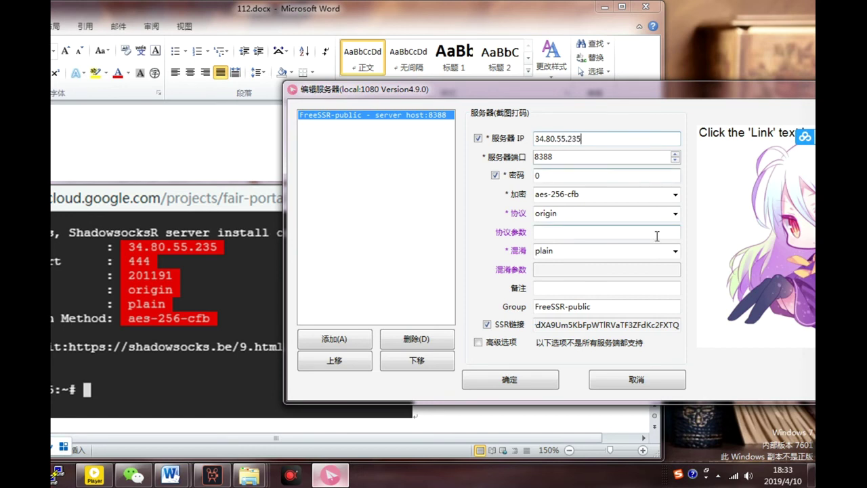
double_click(576, 157)
type("444")
double_click(564, 177)
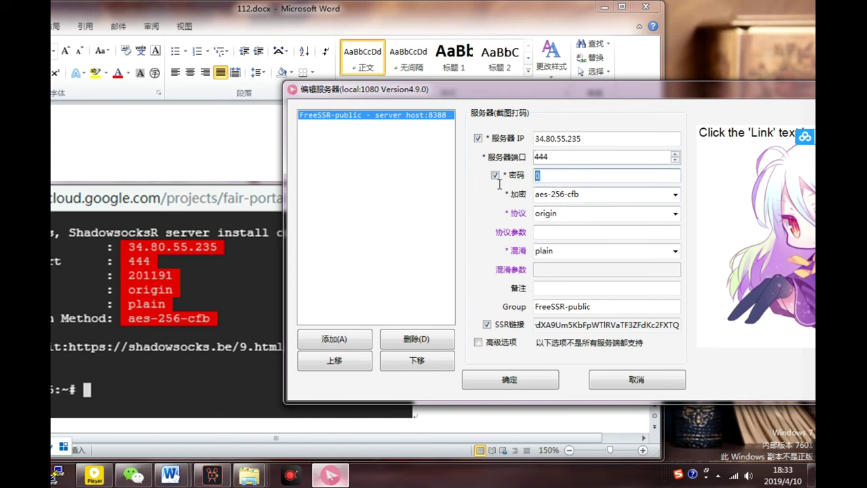
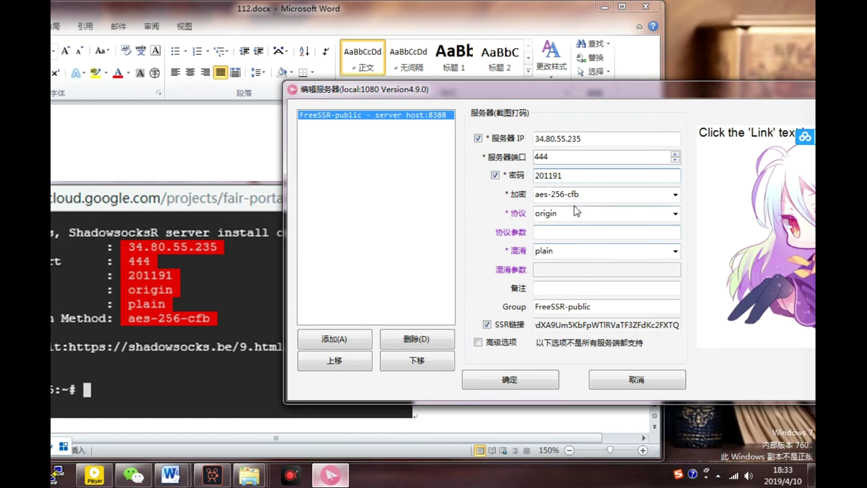
left_click(519, 386)
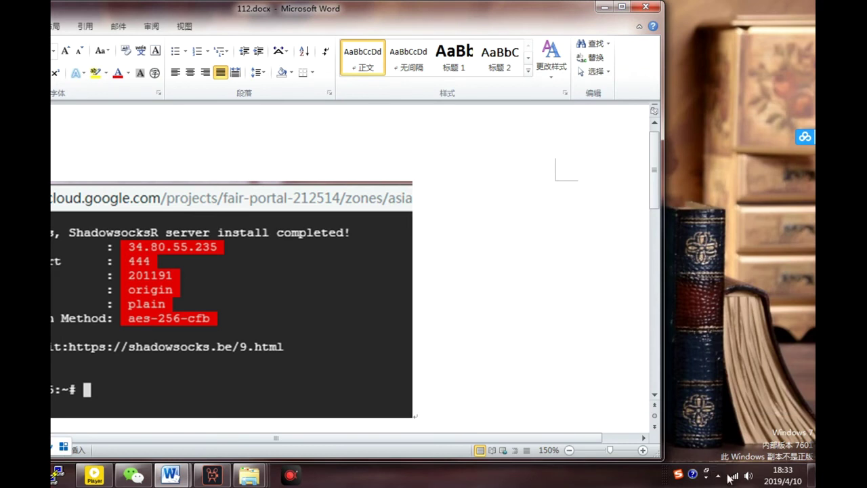
Step: Set the ShadowsocksR system proxy to PAC 模式 and minimise the Word document
left_click(718, 477)
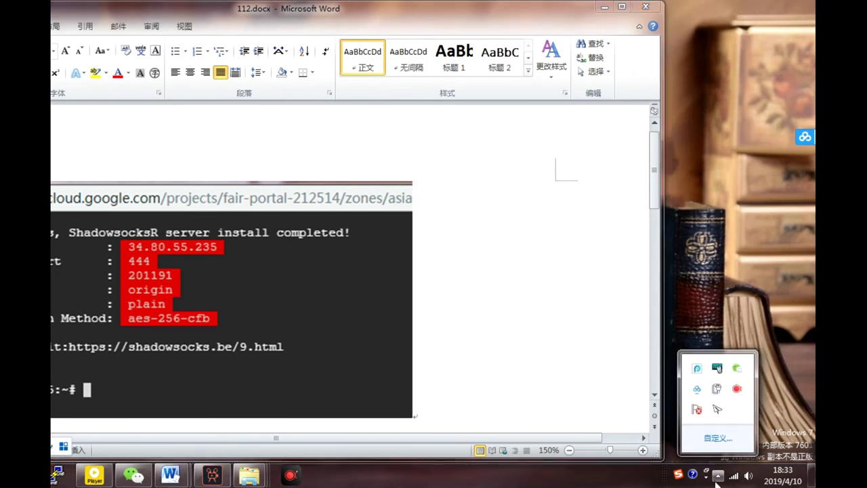
right_click(717, 410)
mouse_move(601, 251)
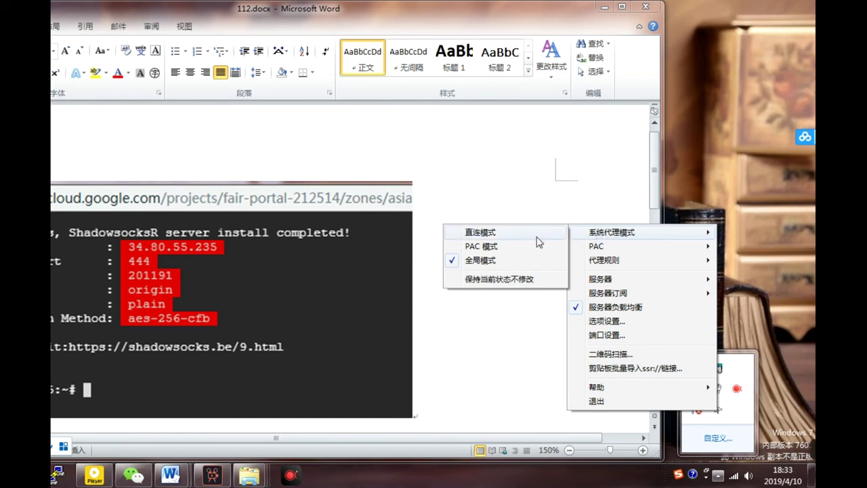
left_click(510, 253)
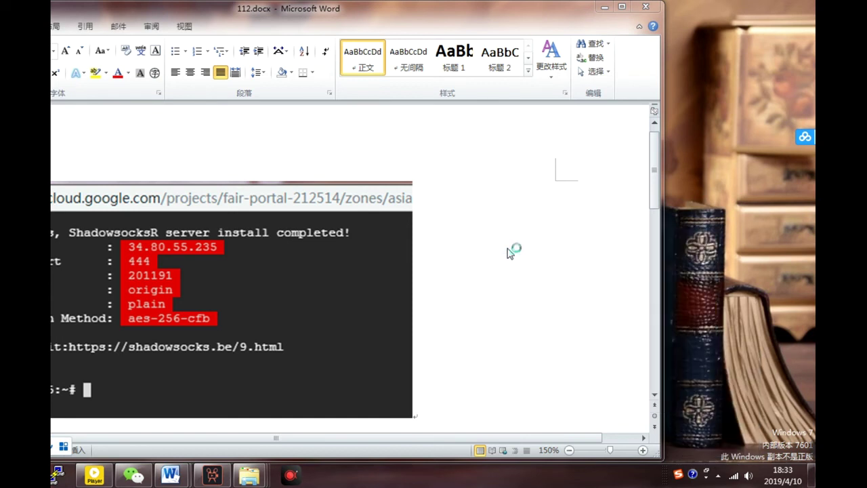
left_click(602, 8)
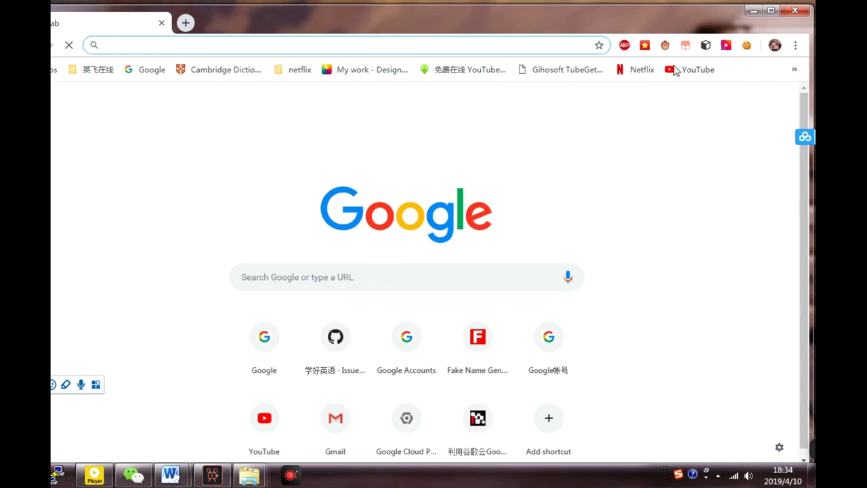
Step: Play the 遊沛印度#2 YouTube video in theater mode with Chrome maximised
left_click(686, 77)
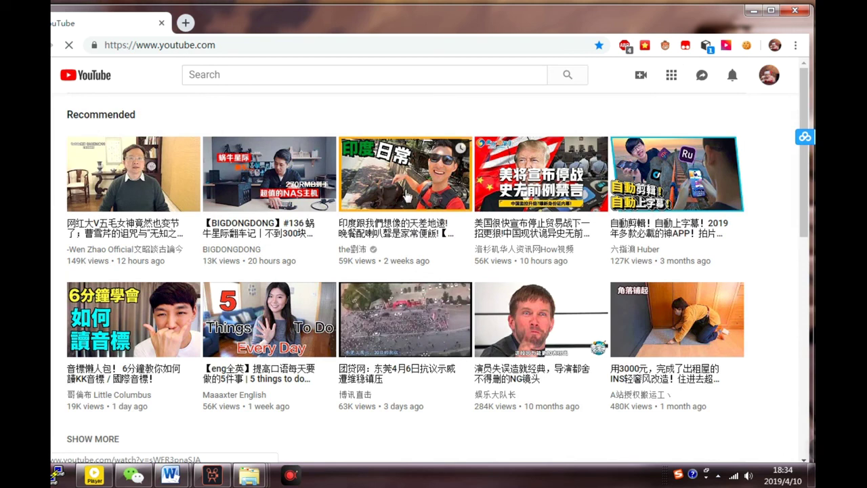
left_click(408, 187)
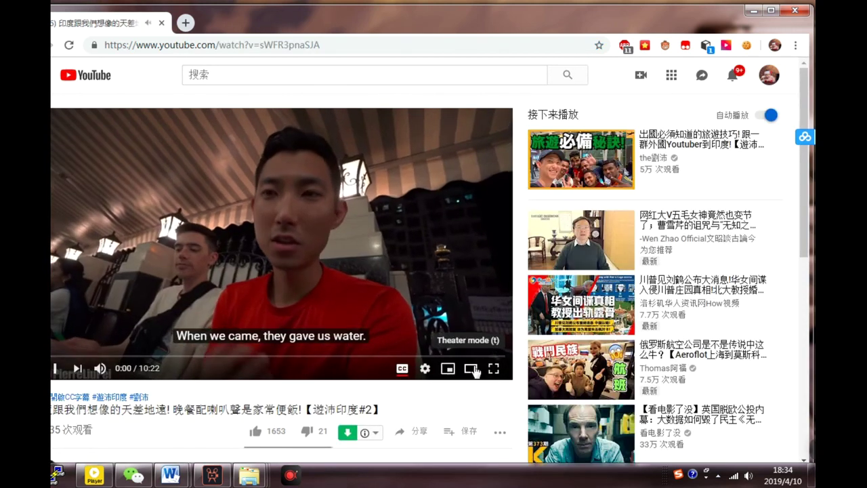
left_click(471, 368)
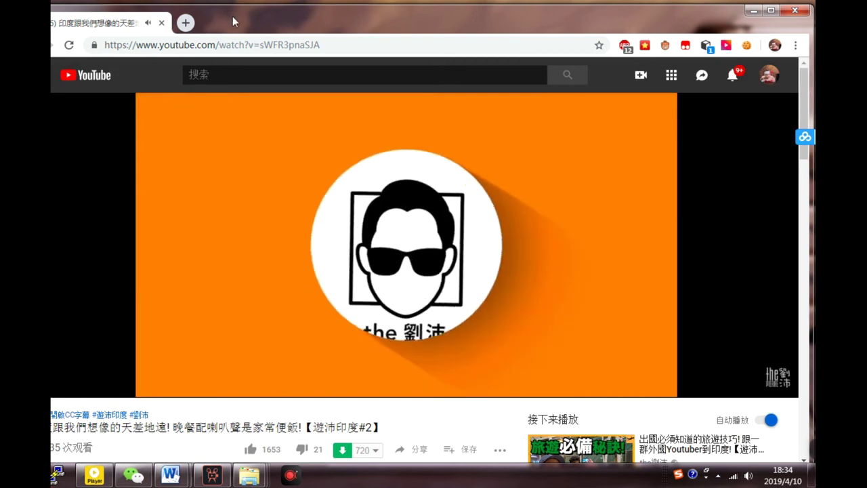
double_click(276, 13)
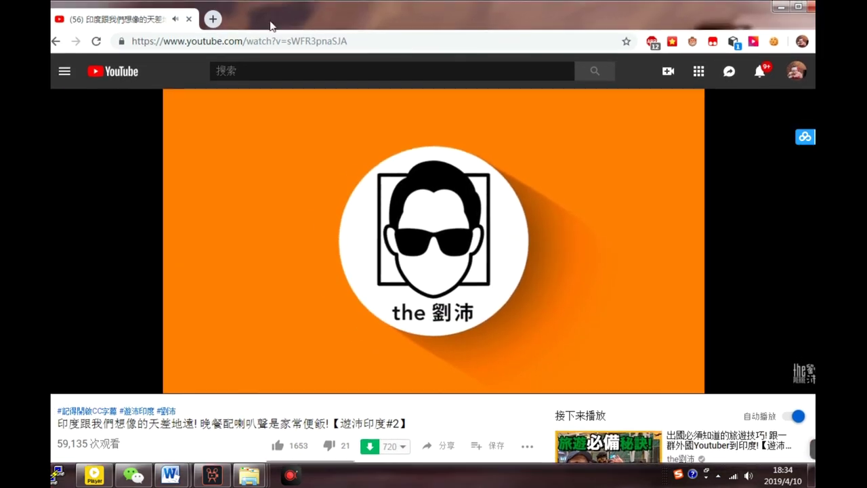